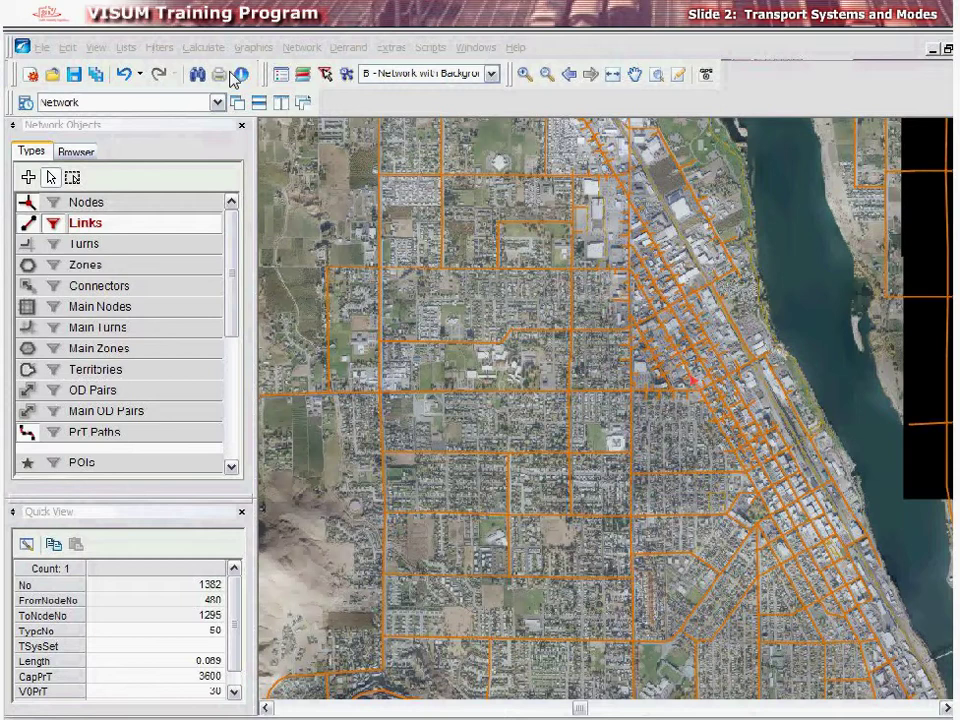
# Examine the PrT and PuT transport system attributes of a downtown Arterial Class II link without editing them.
pyautogui.doubleClick(678, 381)
pyautogui.click(375, 290)
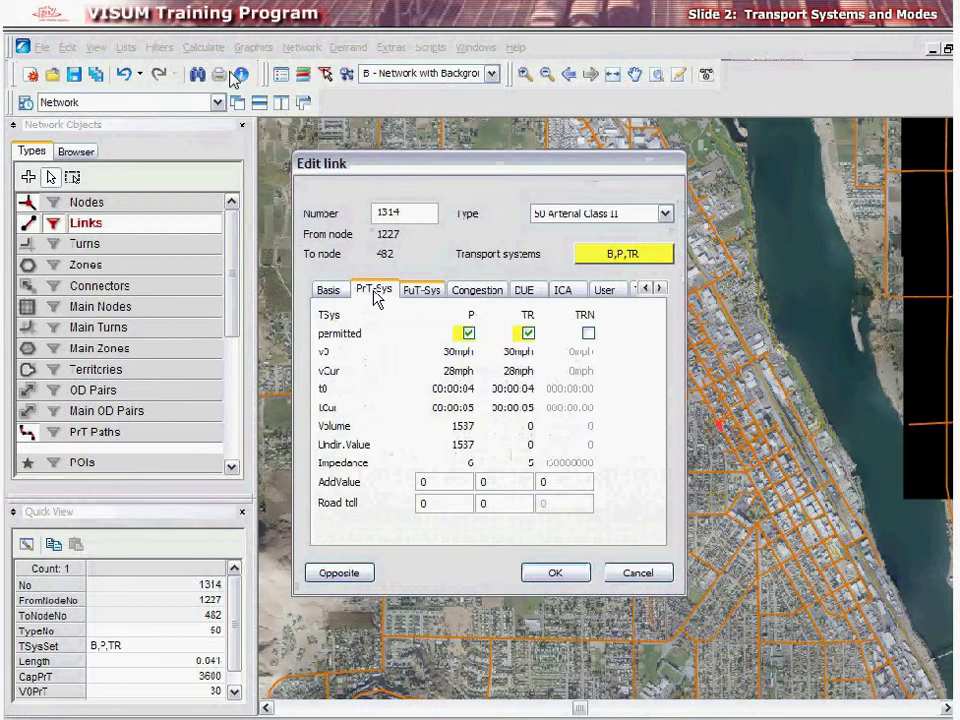
pyautogui.click(424, 292)
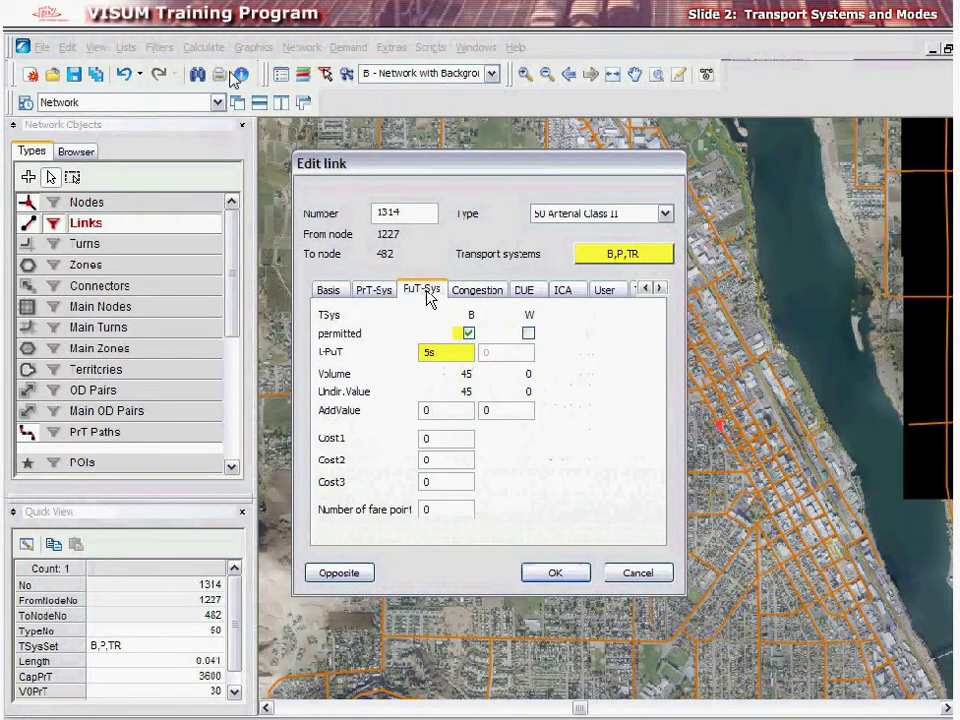
pyautogui.click(617, 576)
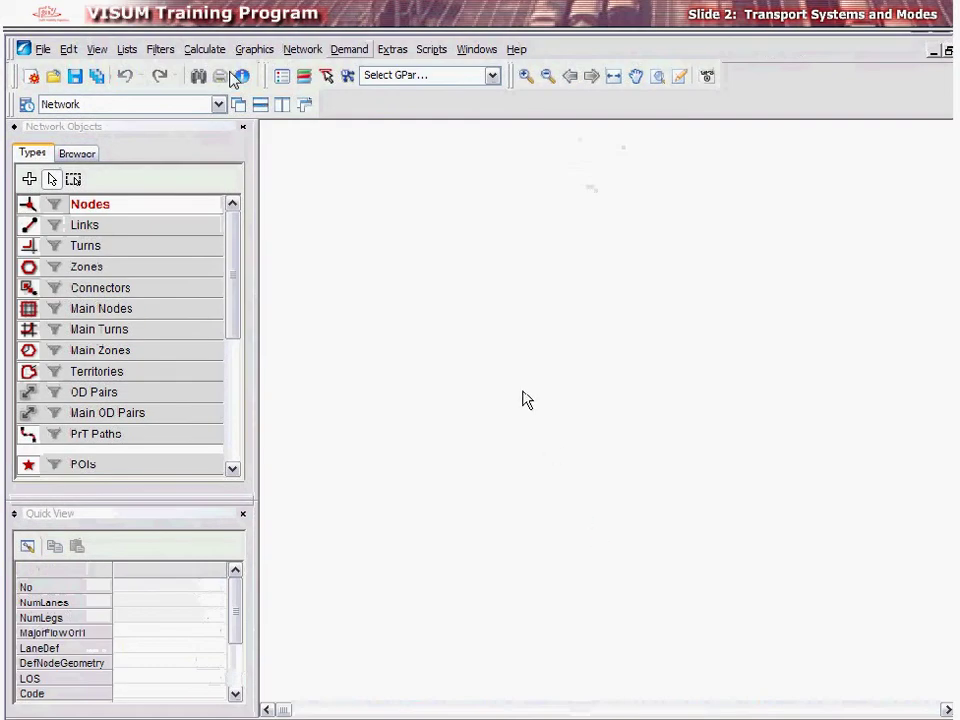
# Start a new transport system in the TSys/Modes/DSegs settings with code B and name Bus.
pyautogui.click(350, 50)
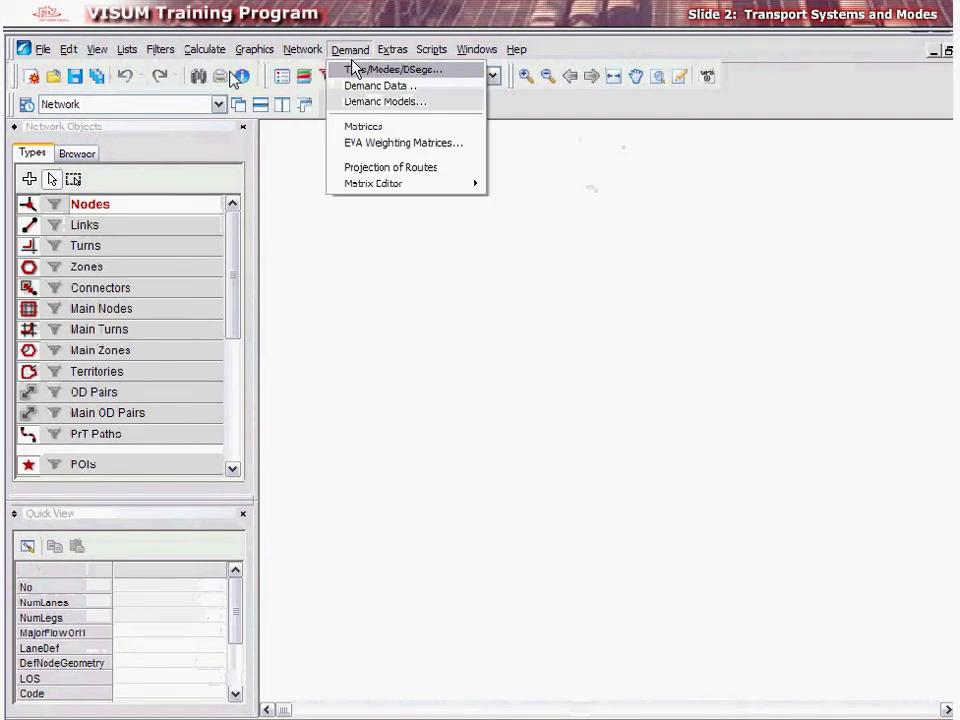
pyautogui.click(355, 70)
pyautogui.click(365, 260)
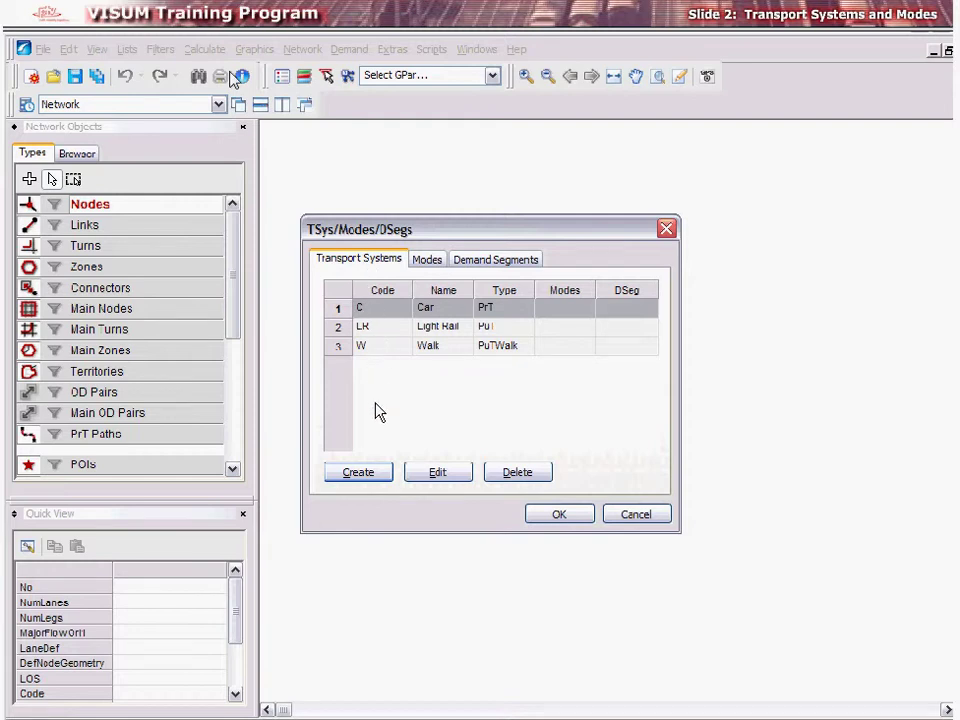
pyautogui.click(382, 474)
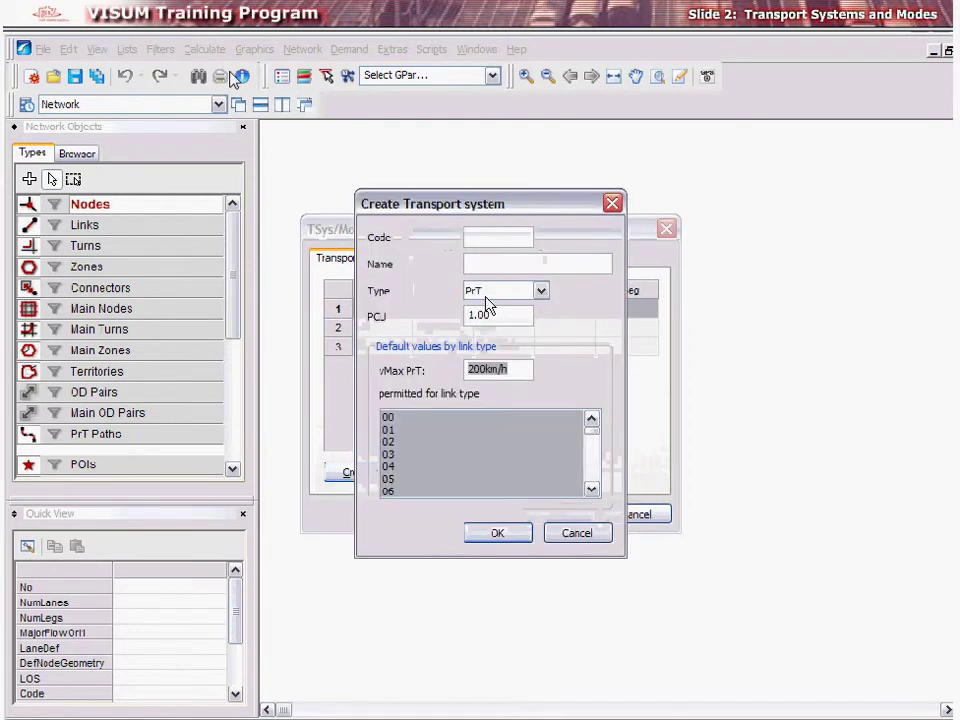
pyautogui.click(519, 240)
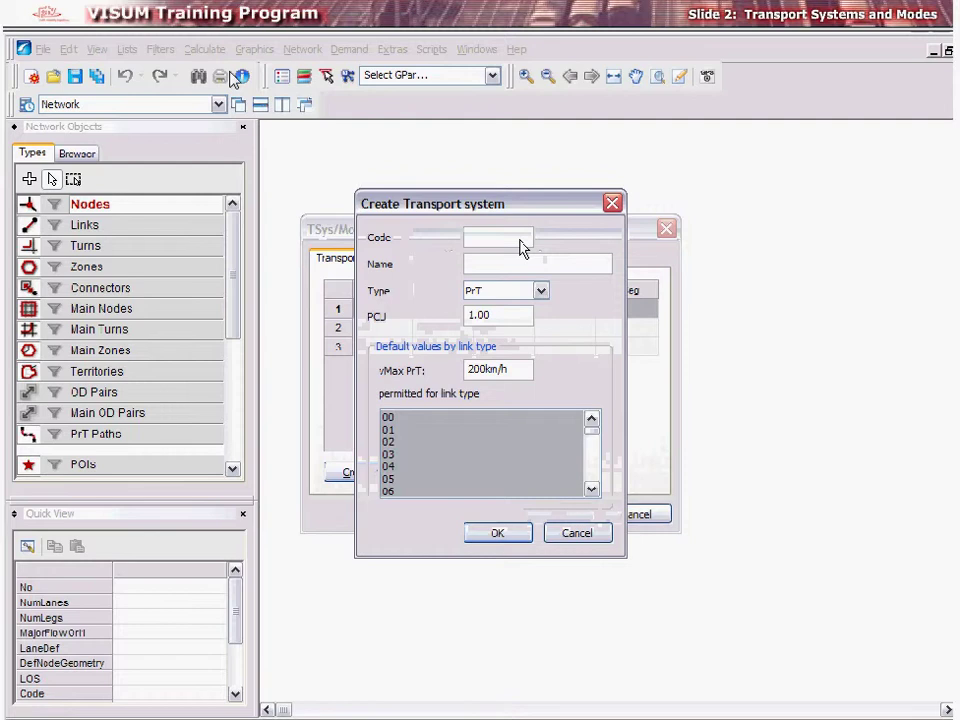
pyautogui.write('B')
pyautogui.press('Tab')
pyautogui.write('Bus')
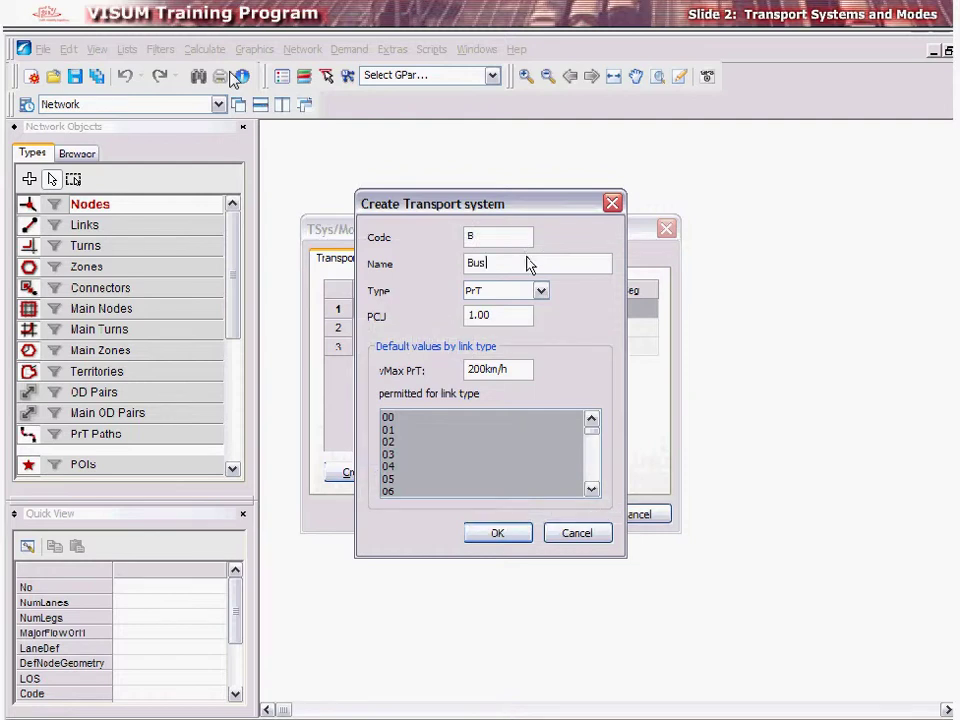
# Make the Bus system type PuT with a speed of 60 km/h and save it without automatically creating a mode and demand segment.
pyautogui.click(541, 291)
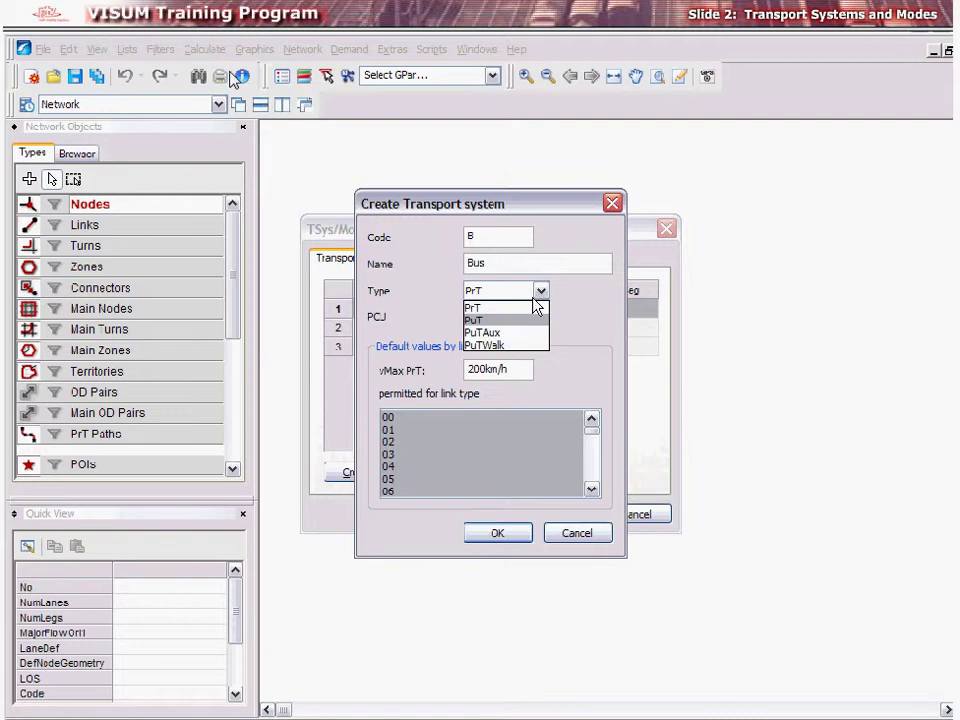
pyautogui.click(510, 321)
pyautogui.press('Tab')
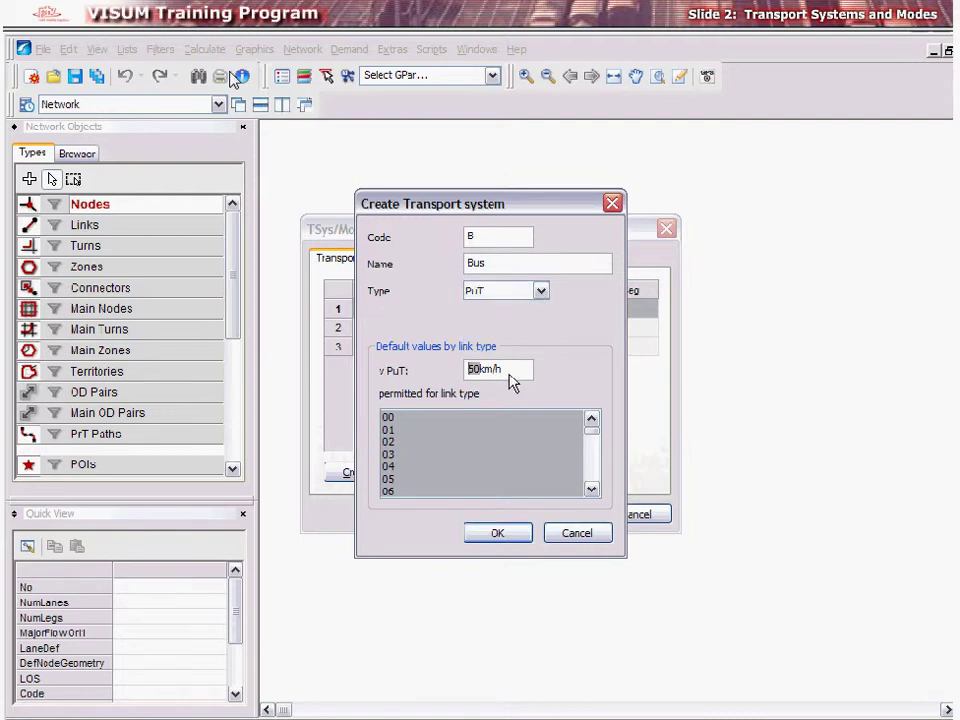
pyautogui.write('60')
pyautogui.click(513, 530)
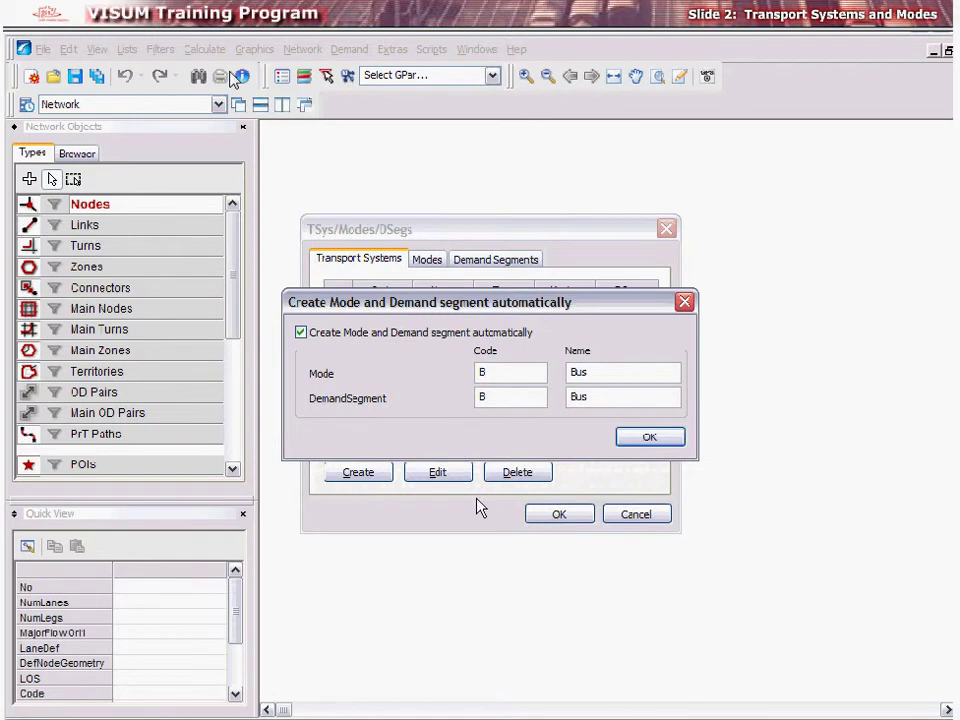
pyautogui.click(301, 333)
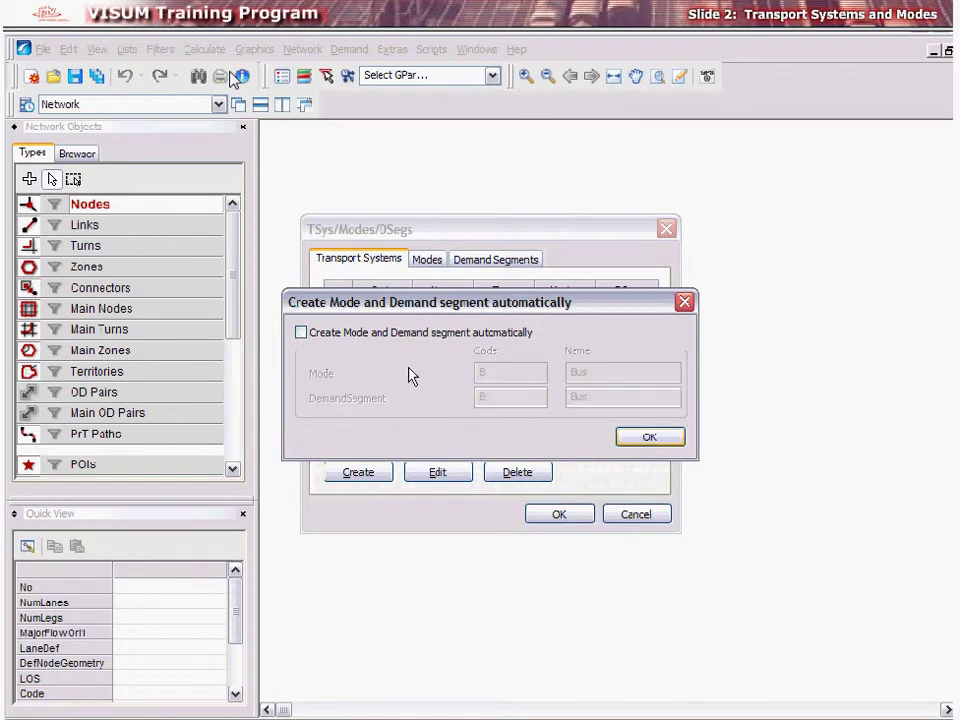
pyautogui.click(635, 441)
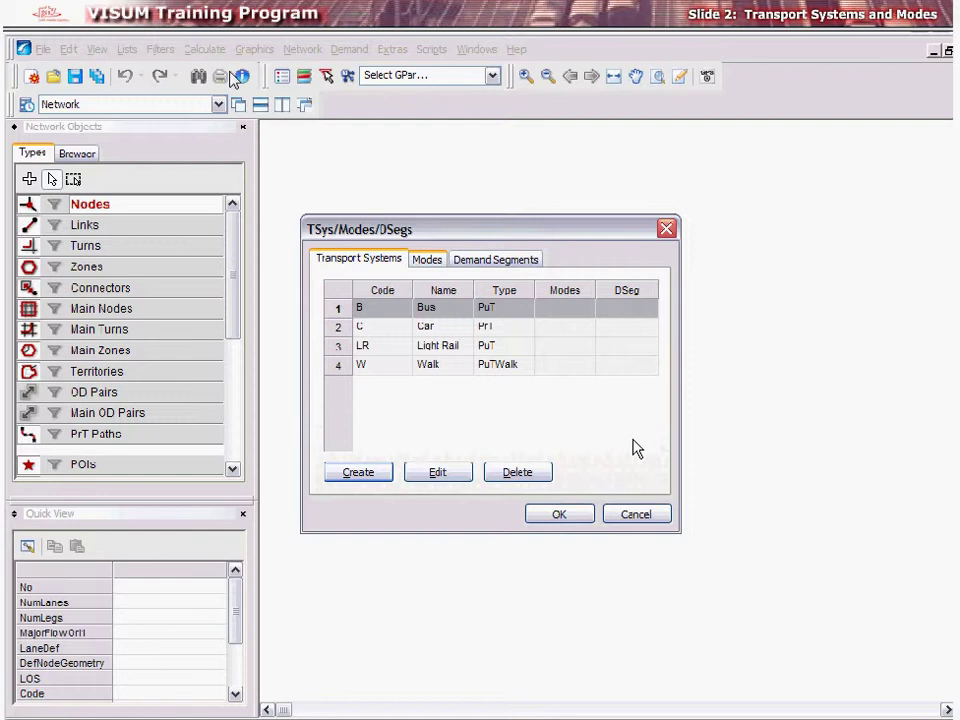
# Start a new mode with code T, name Transit and type PuT.
pyautogui.click(430, 262)
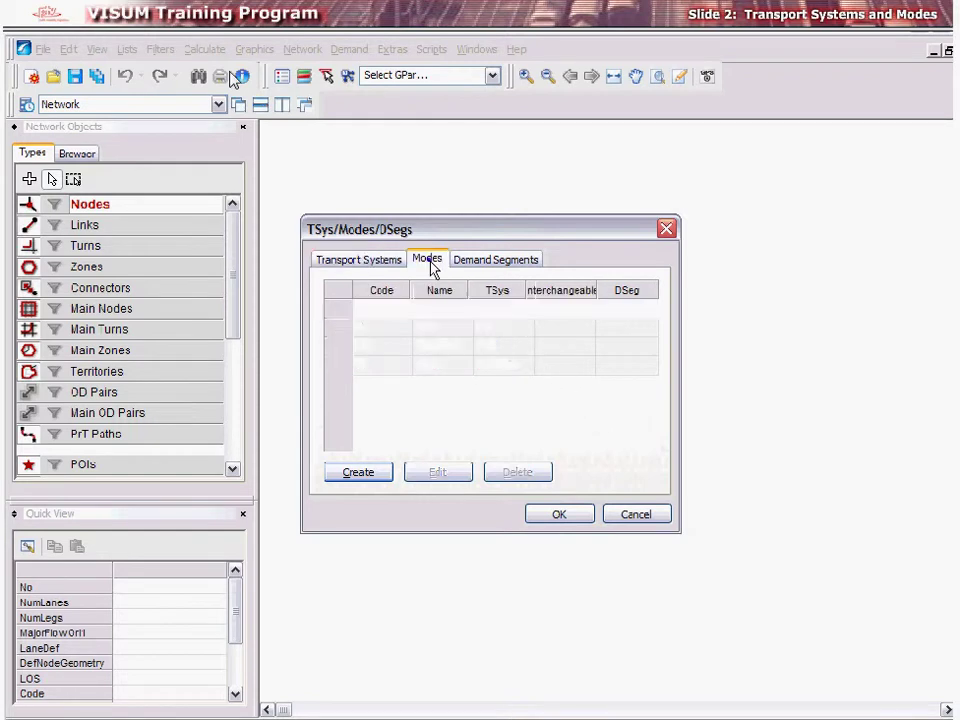
pyautogui.click(380, 474)
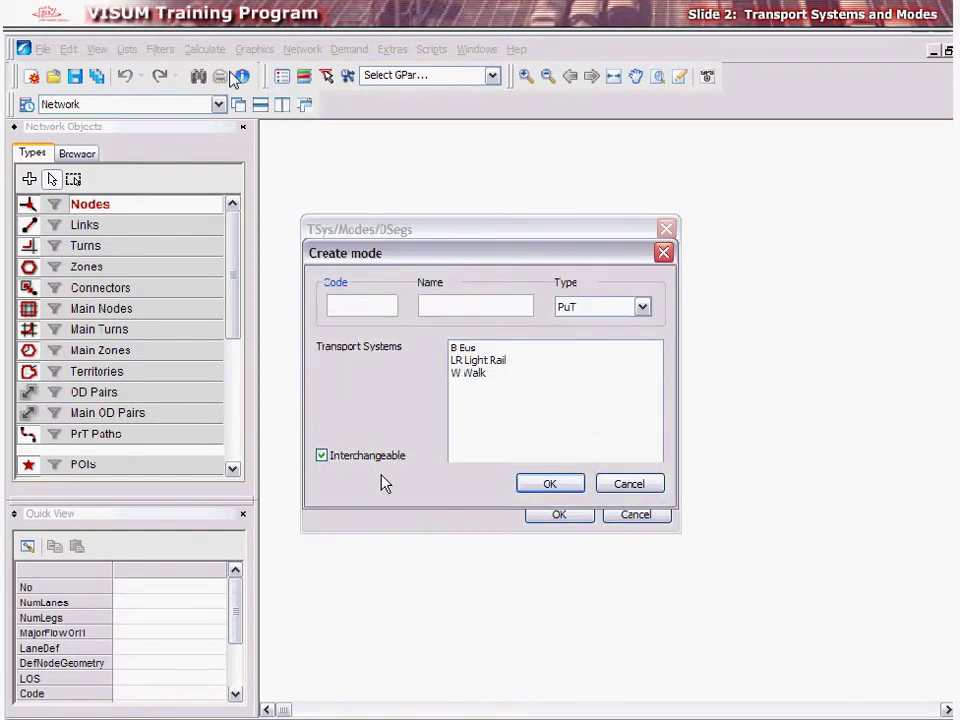
pyautogui.write('T')
pyautogui.press('Tab')
pyautogui.write('Transit')
pyautogui.click(642, 310)
pyautogui.click(606, 335)
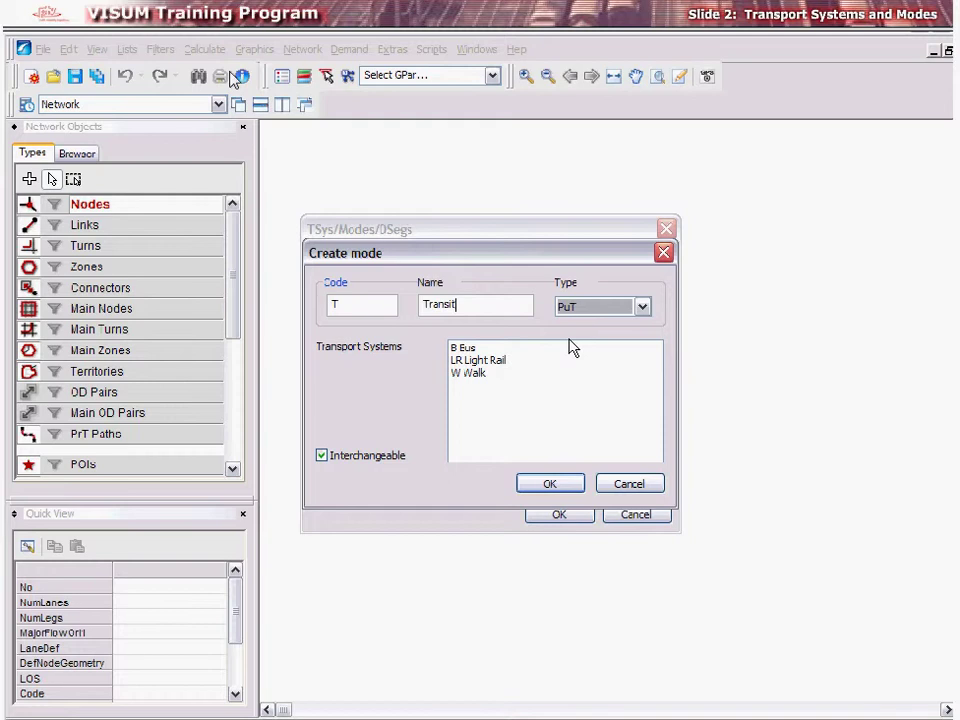
# Assign Bus, Light Rail and Walk to the Transit mode, then save the mode and the transport system settings.
pyautogui.moveTo(468, 349); pyautogui.dragTo(472, 382)
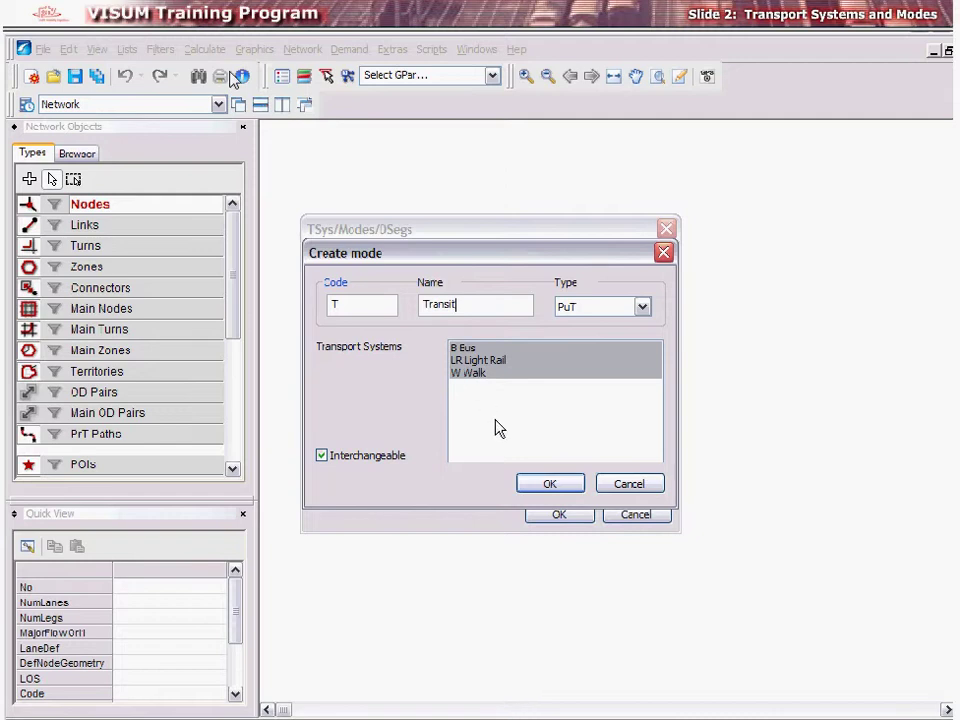
pyautogui.click(528, 482)
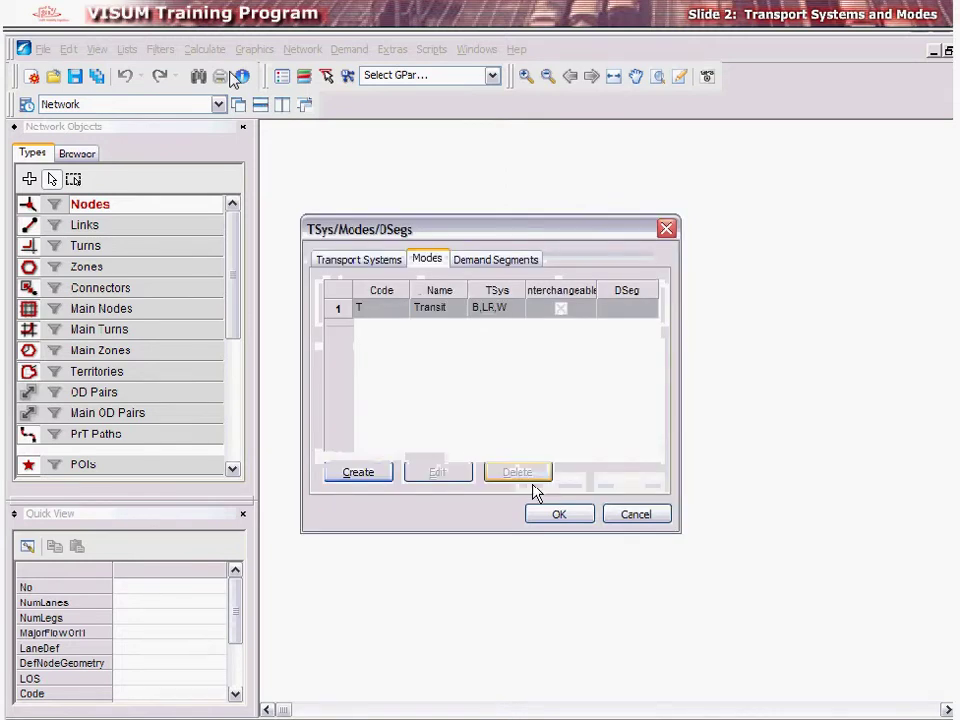
pyautogui.click(546, 520)
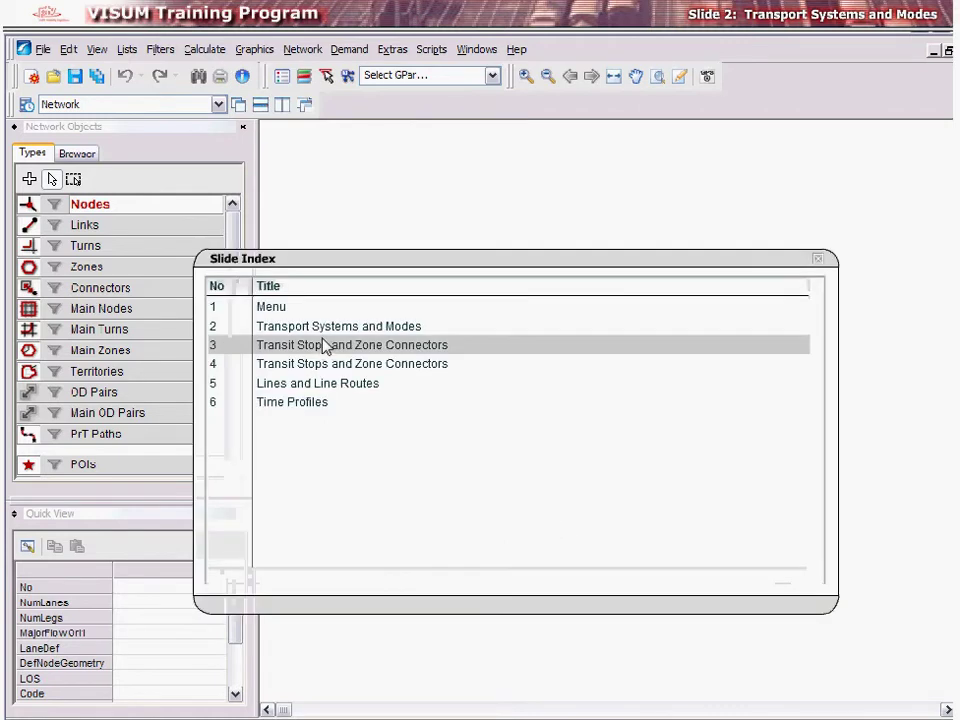
# Open training slide 3, Transit Stops and Zone Connectors, and display the stop point, stop area and stop layers on the map.
pyautogui.click(323, 345)
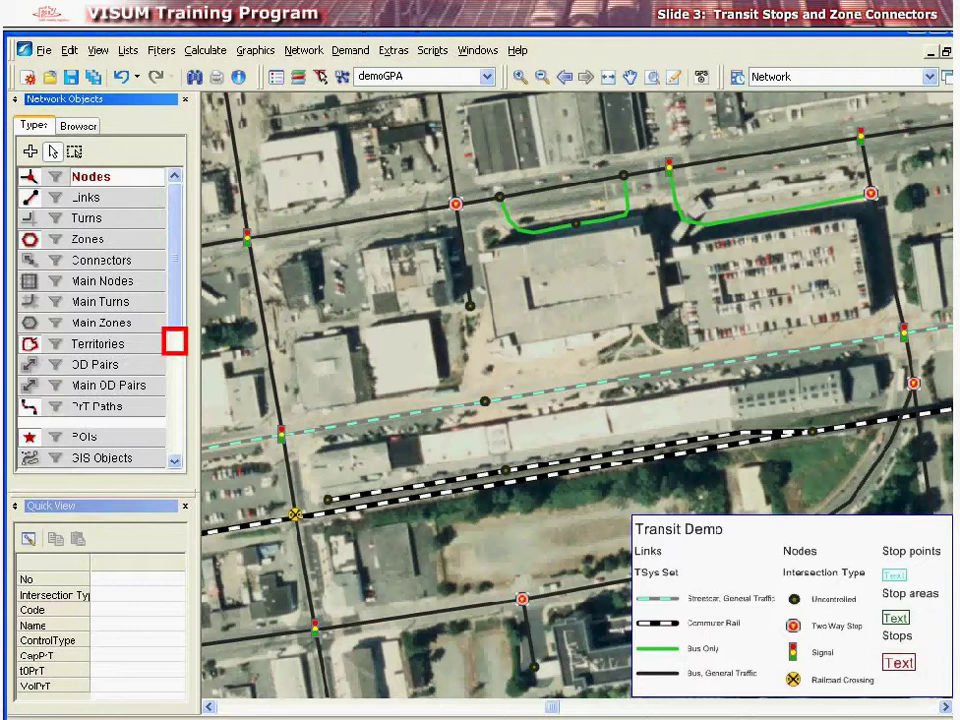
pyautogui.click(176, 346)
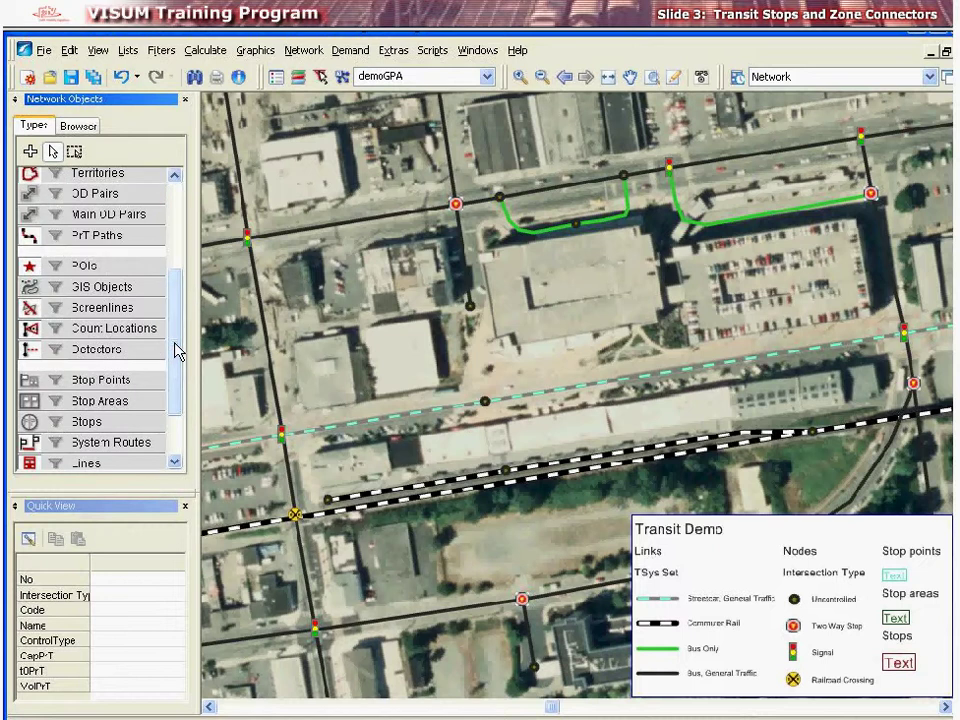
pyautogui.click(30, 382)
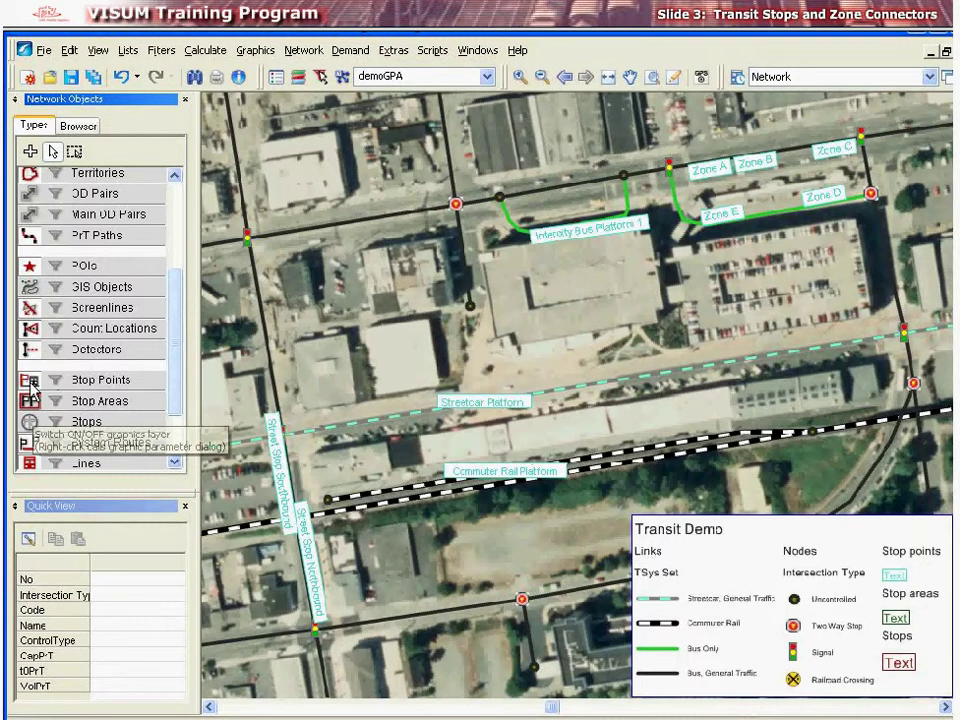
pyautogui.click(30, 401)
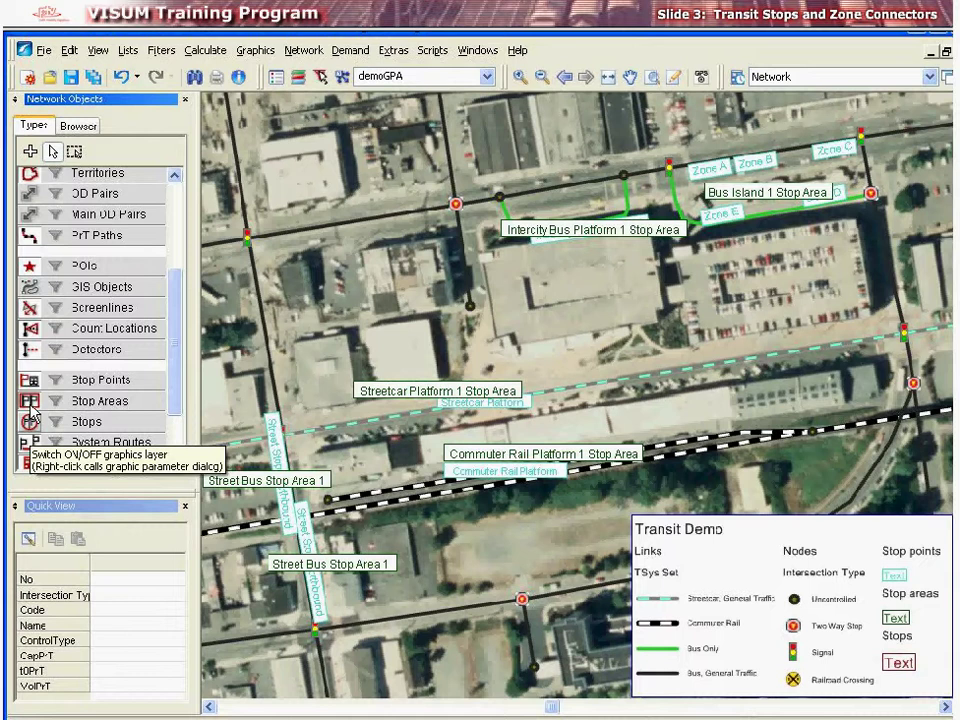
pyautogui.click(31, 422)
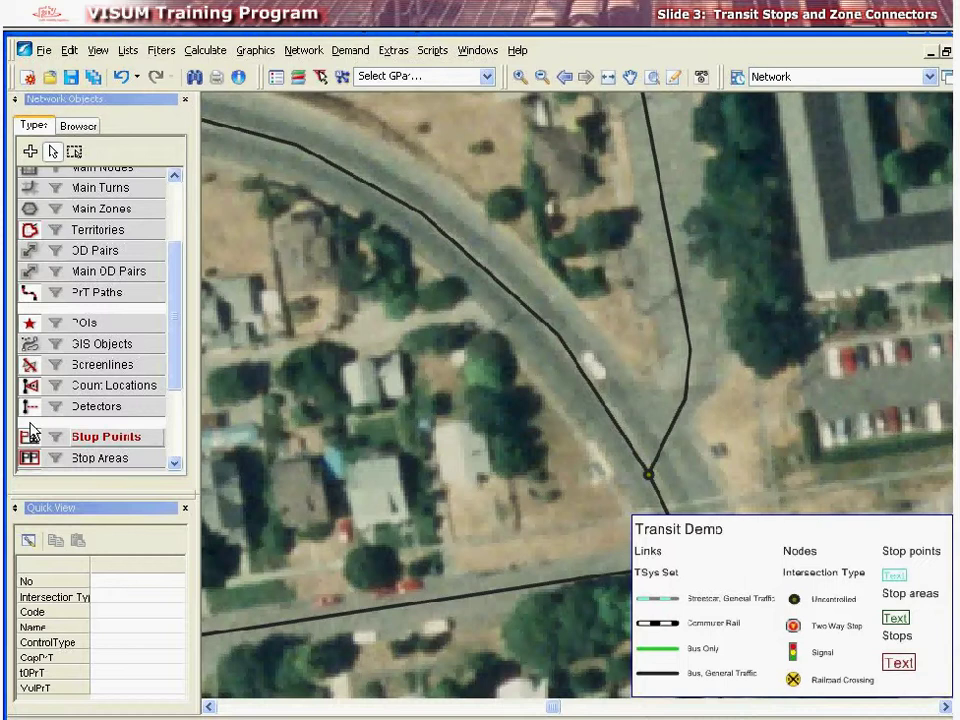
# Create a stop point named Bus Stop on the node where the two roads merge, generating its stop automatically and allowing only Bus.
pyautogui.click(146, 438)
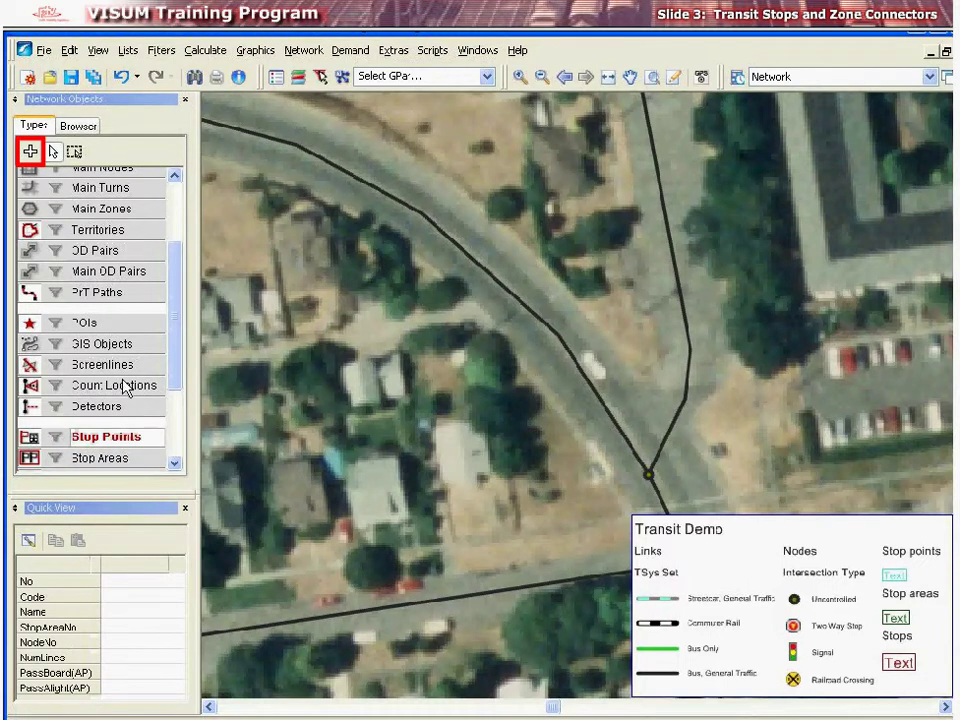
pyautogui.click(31, 152)
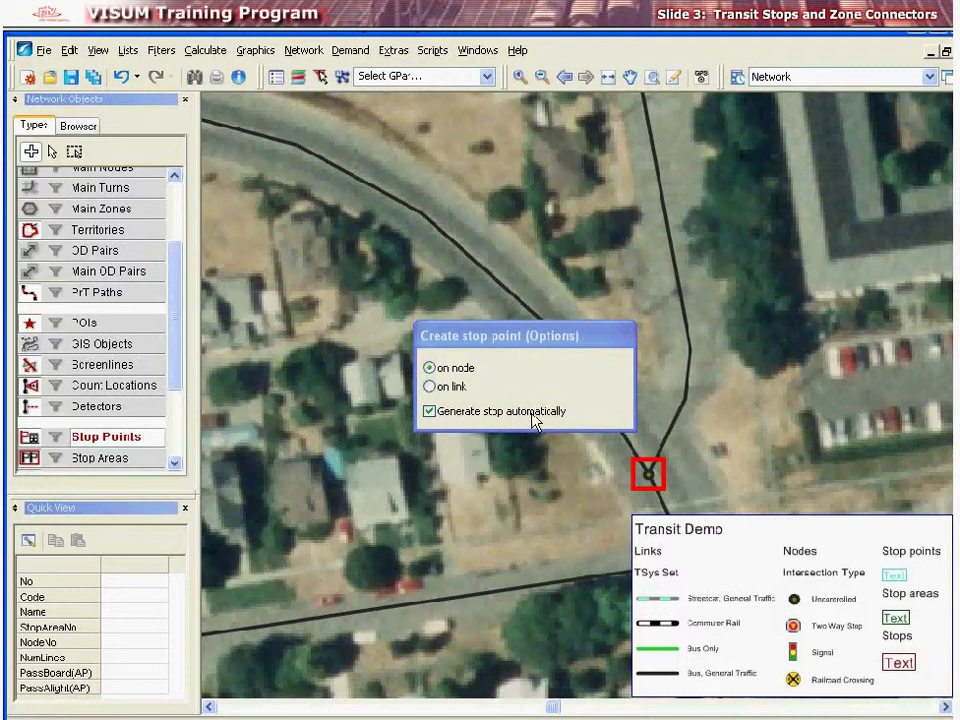
pyautogui.click(649, 476)
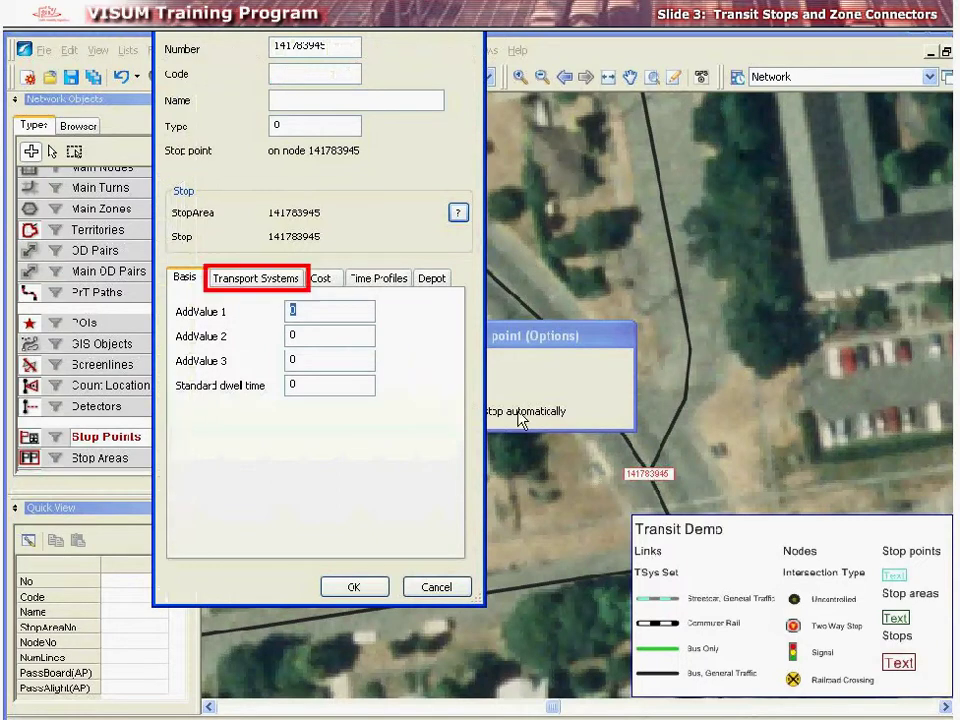
pyautogui.click(250, 280)
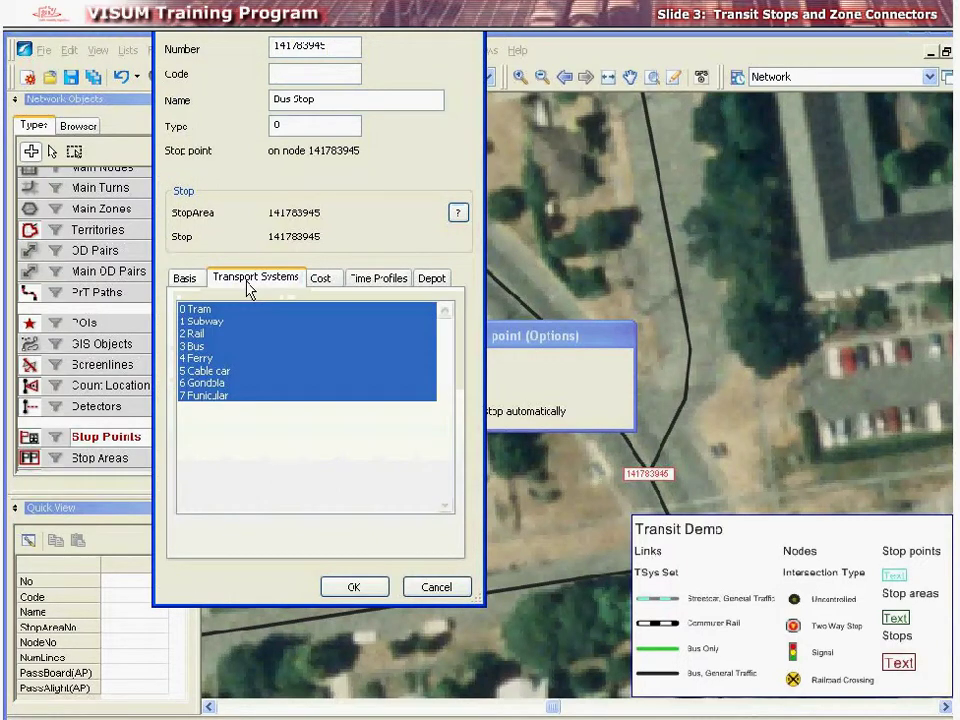
pyautogui.click(210, 347)
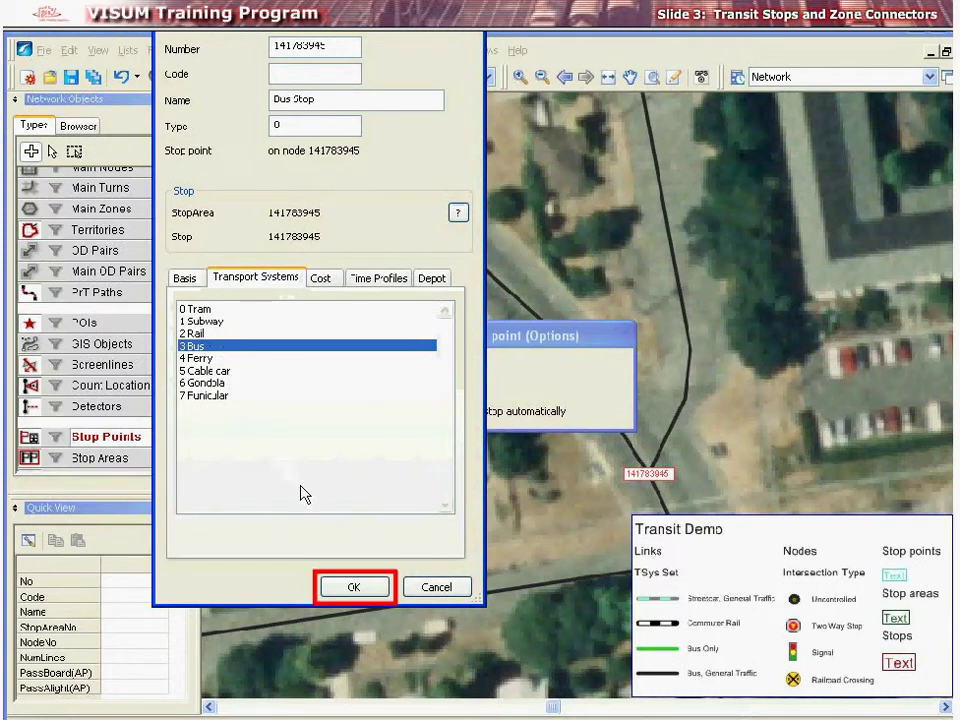
pyautogui.click(355, 587)
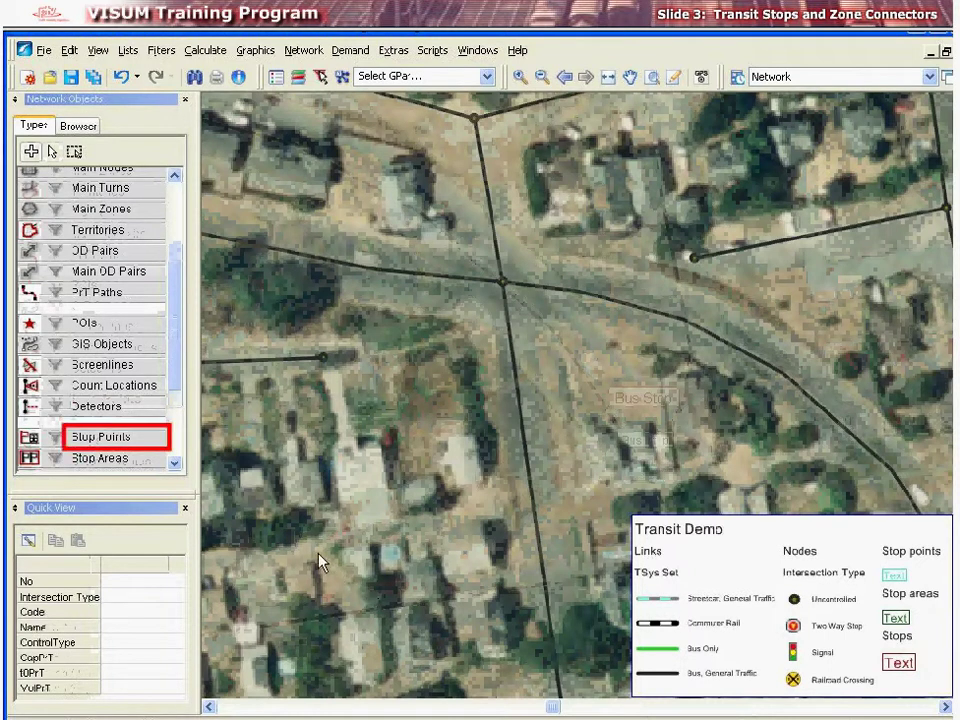
# Create a directed stop point named Bus Stop 2 on the link just west of the central intersection, allowing only Bus.
pyautogui.click(156, 440)
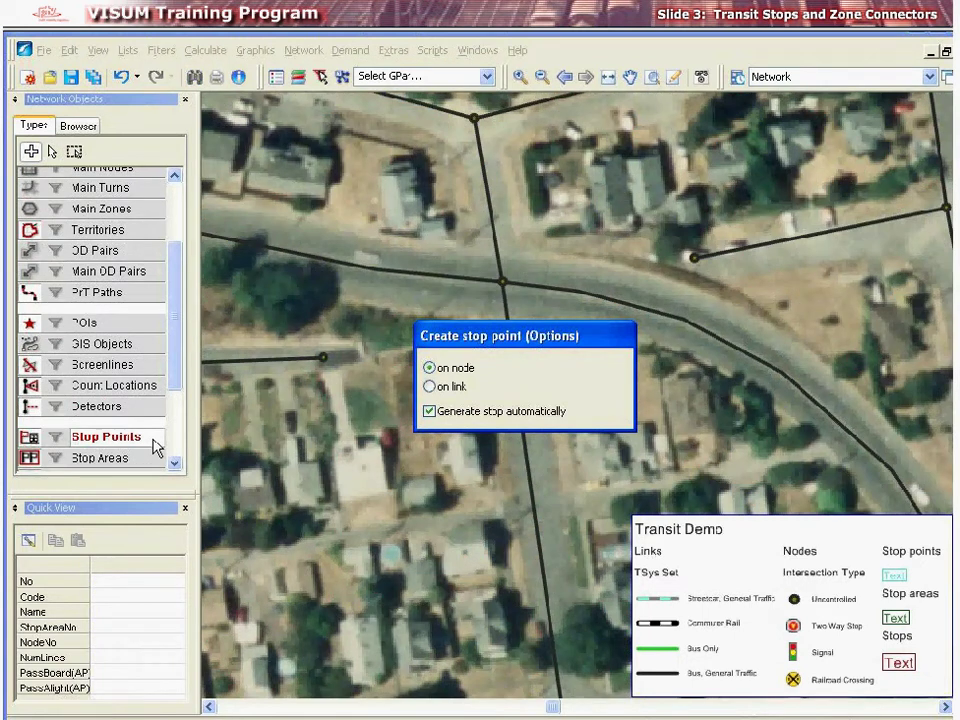
pyautogui.click(430, 387)
pyautogui.click(410, 272)
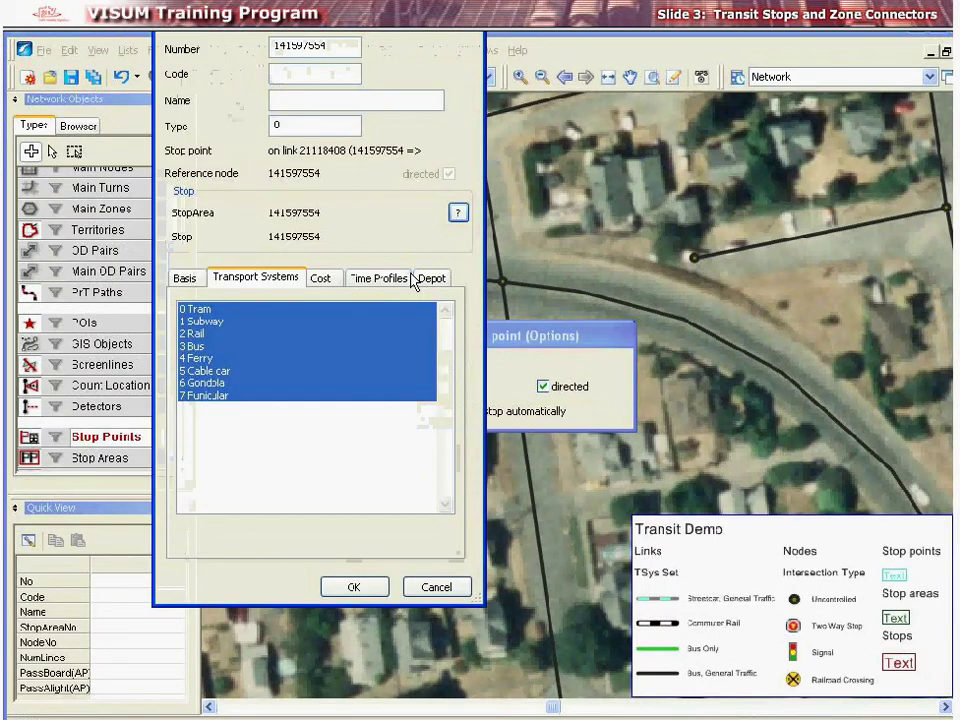
pyautogui.write('Bus Stop 2')
pyautogui.click(195, 347)
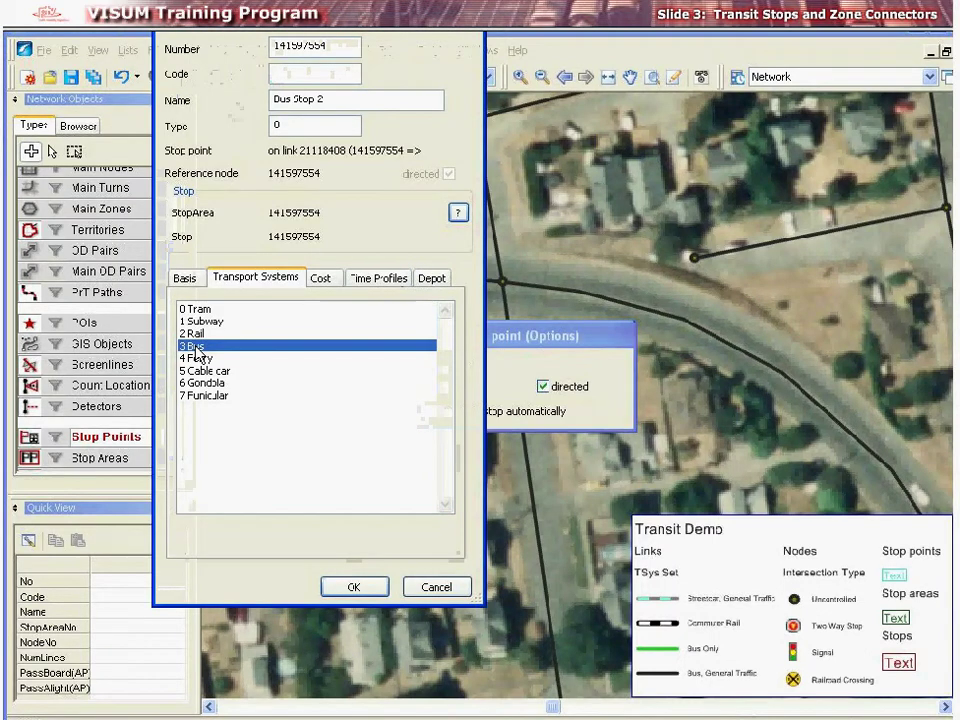
pyautogui.click(372, 591)
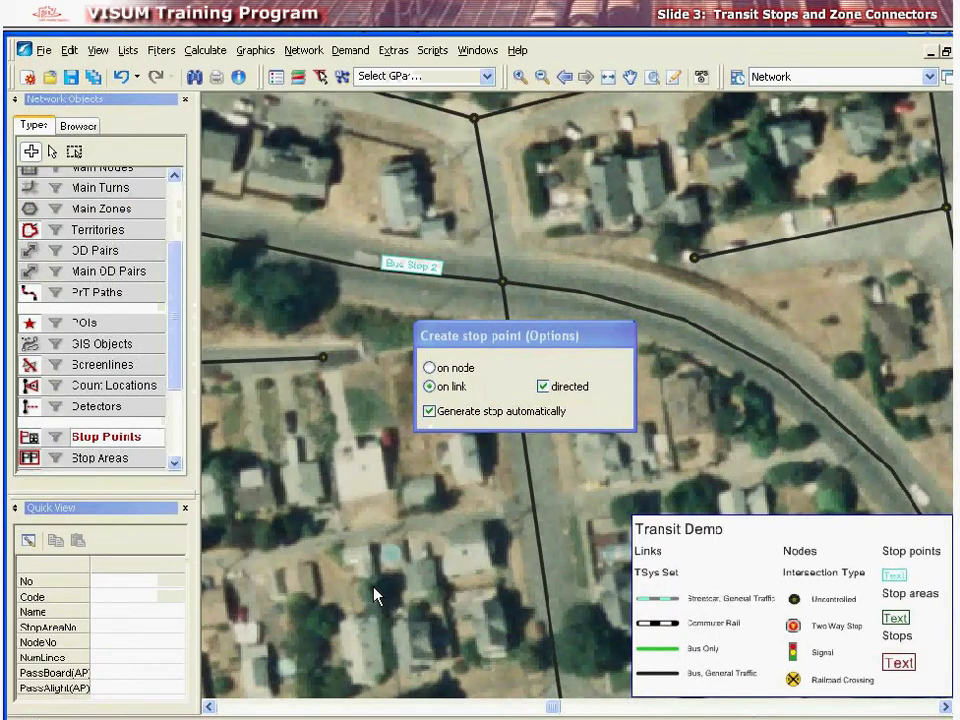
pyautogui.click(53, 152)
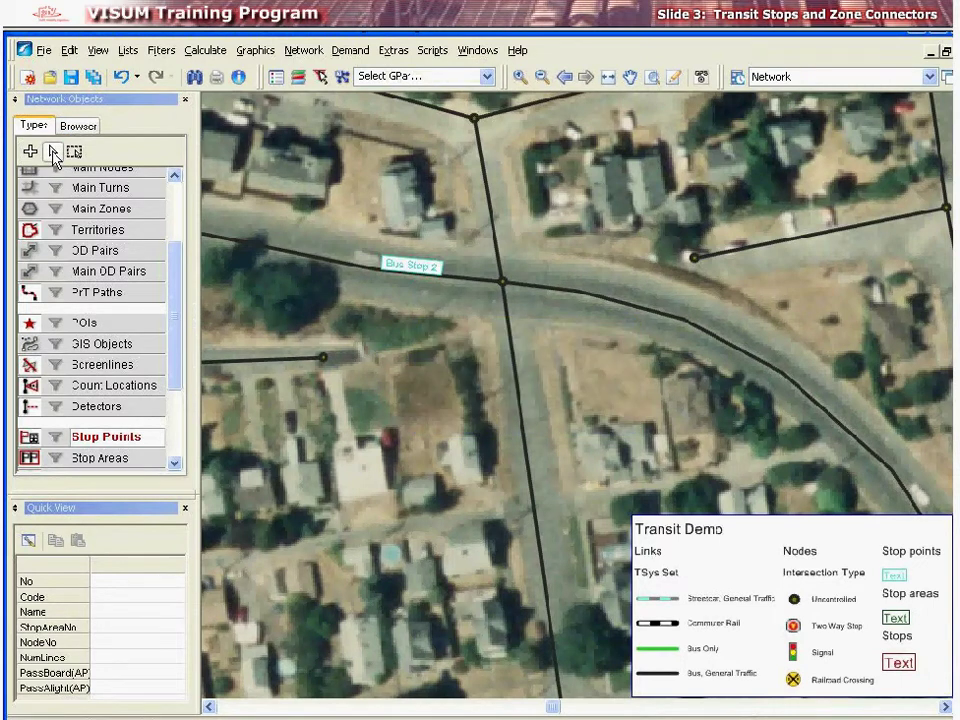
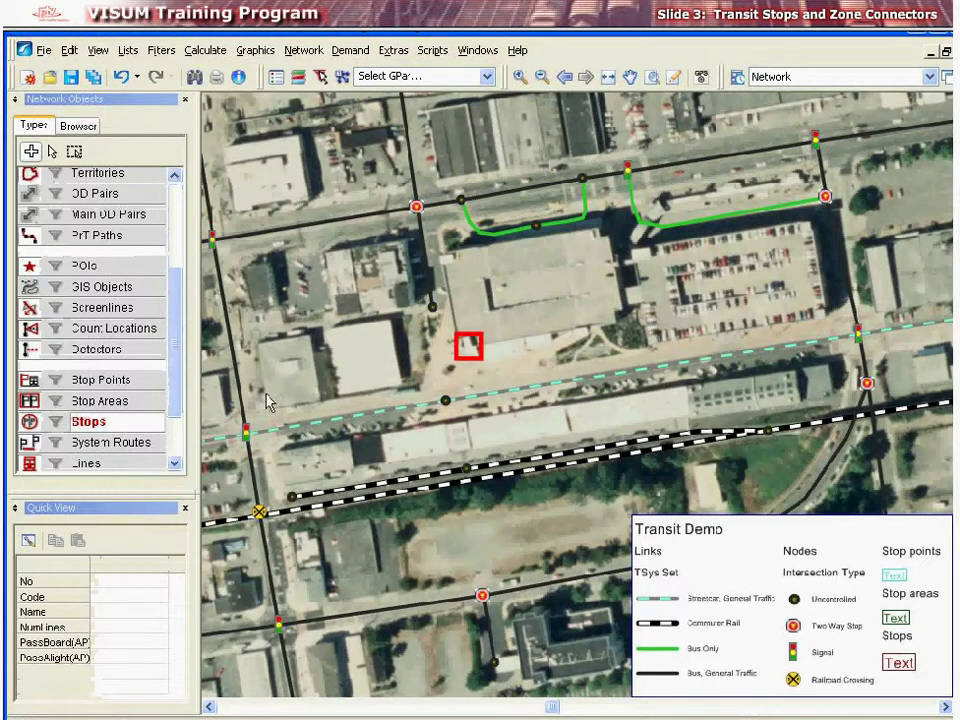
# Create a stop named Transit Center in the open area just north of the streetcar line.
pyautogui.click(480, 352)
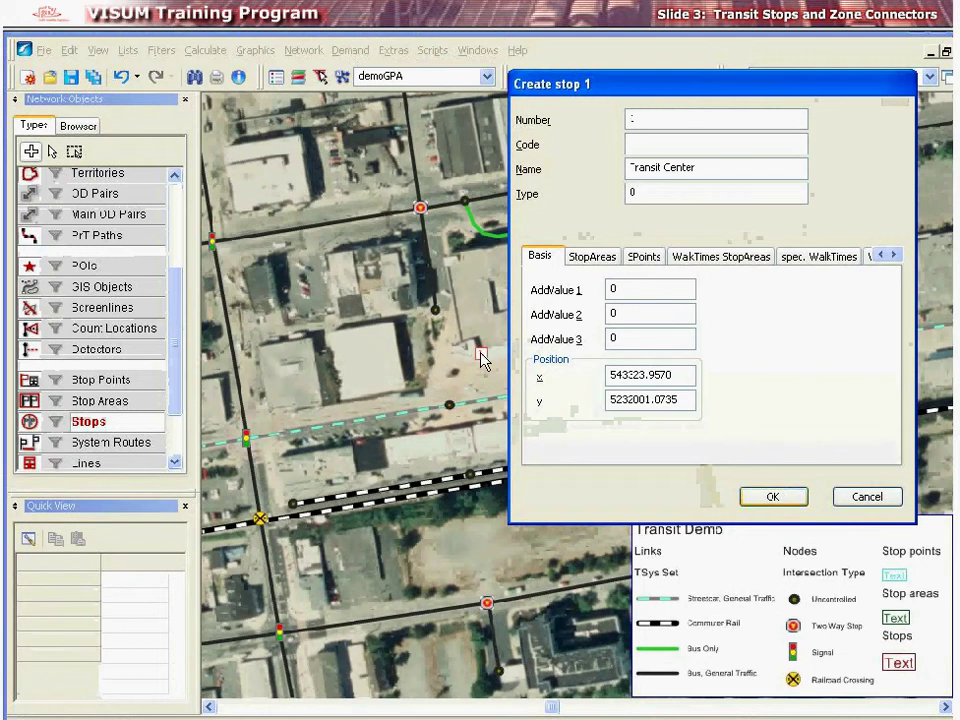
pyautogui.click(773, 497)
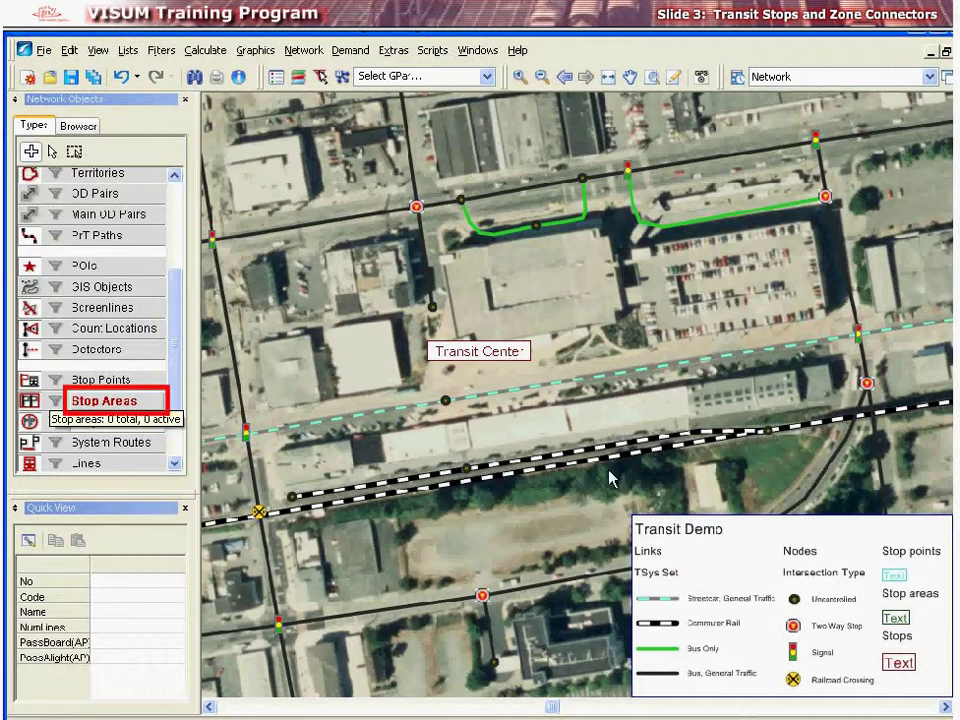
# Create a stop area named Bus Island 1 Stop Area beside the eastern bus-only loop, belonging to the Transit Center stop.
pyautogui.click(148, 410)
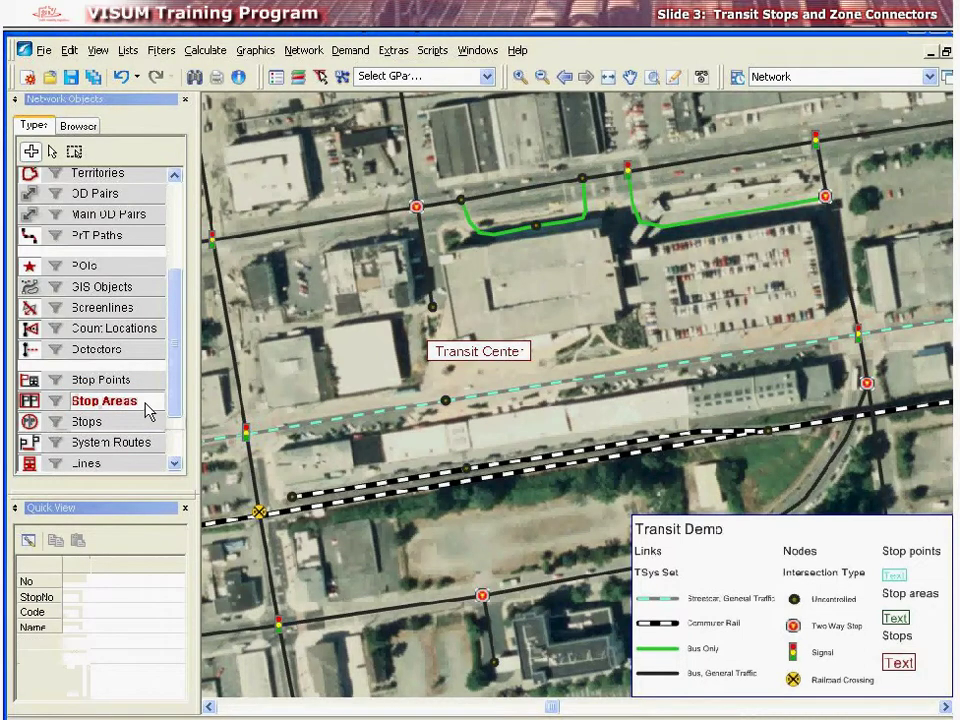
pyautogui.click(725, 195)
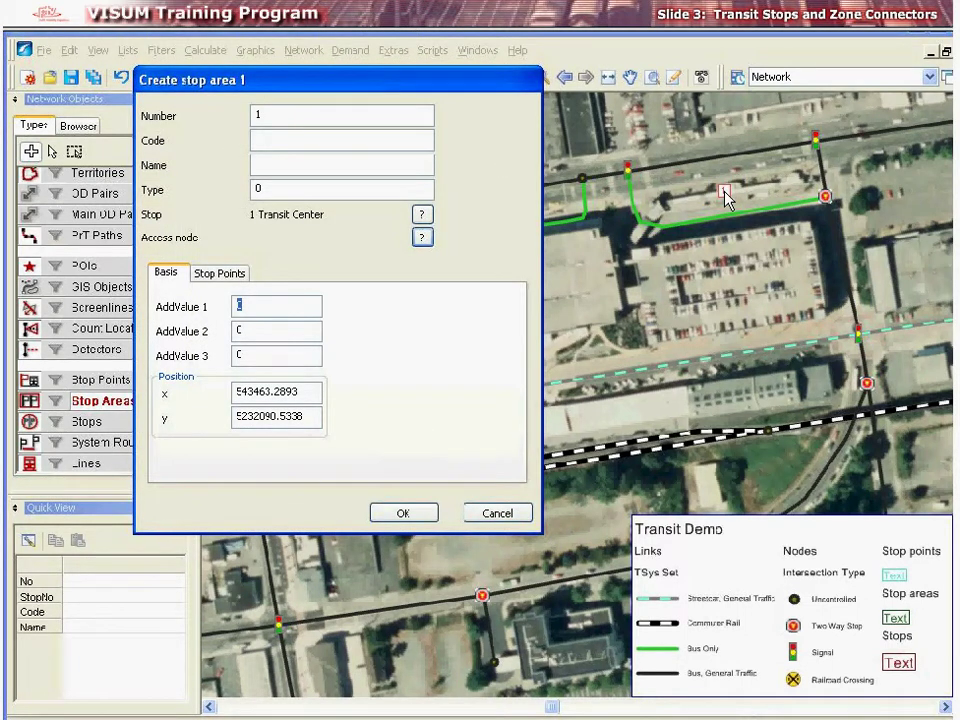
pyautogui.write('Bus Island 1 Stop Area')
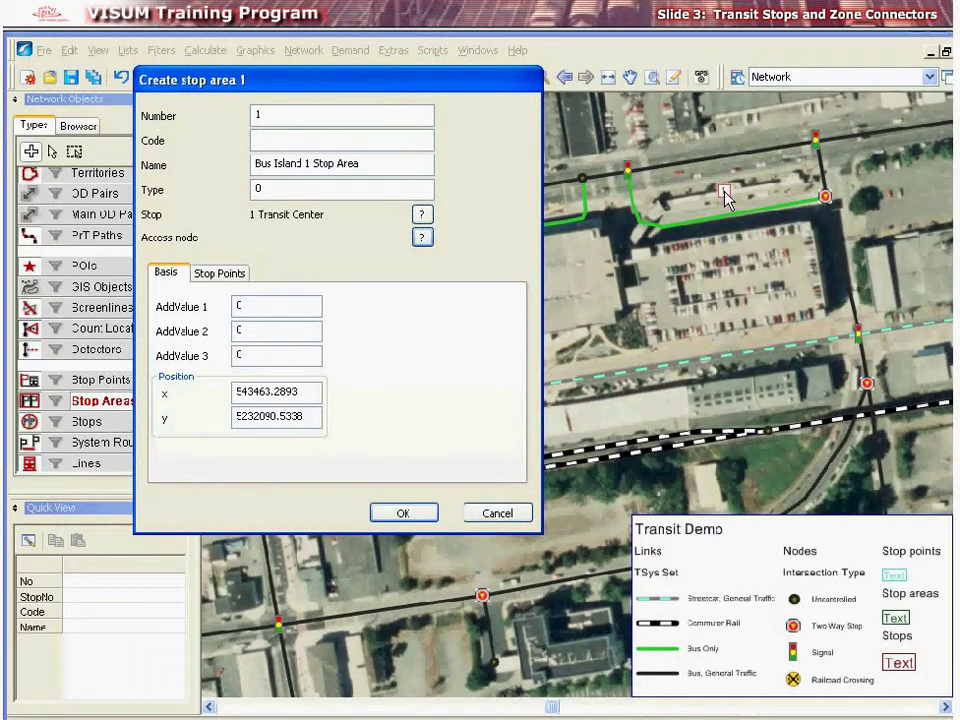
pyautogui.click(422, 215)
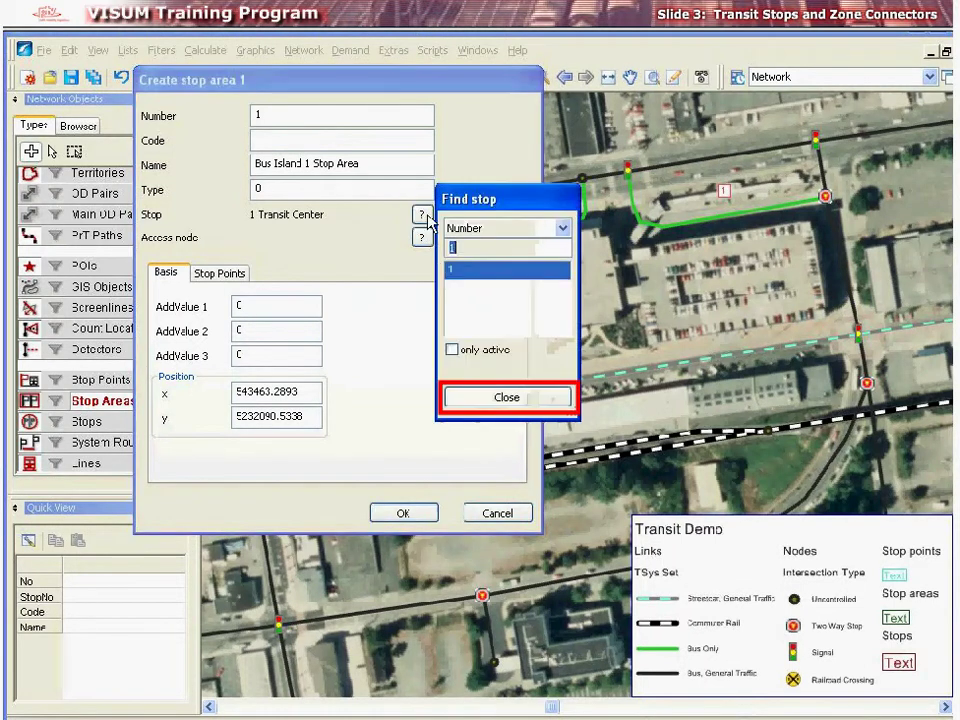
pyautogui.click(473, 398)
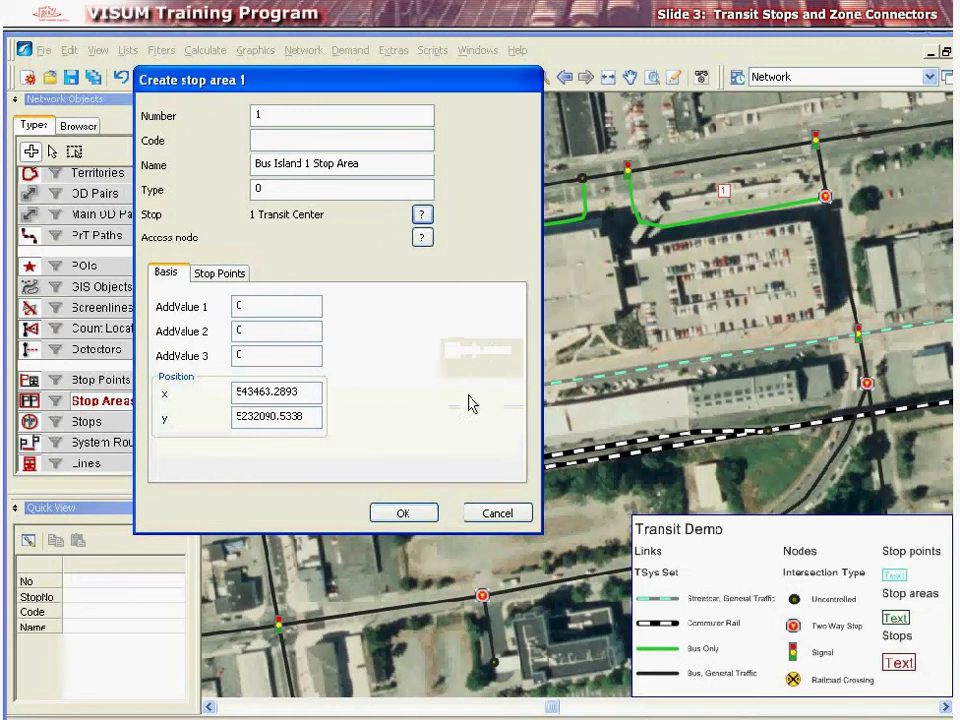
pyautogui.click(420, 511)
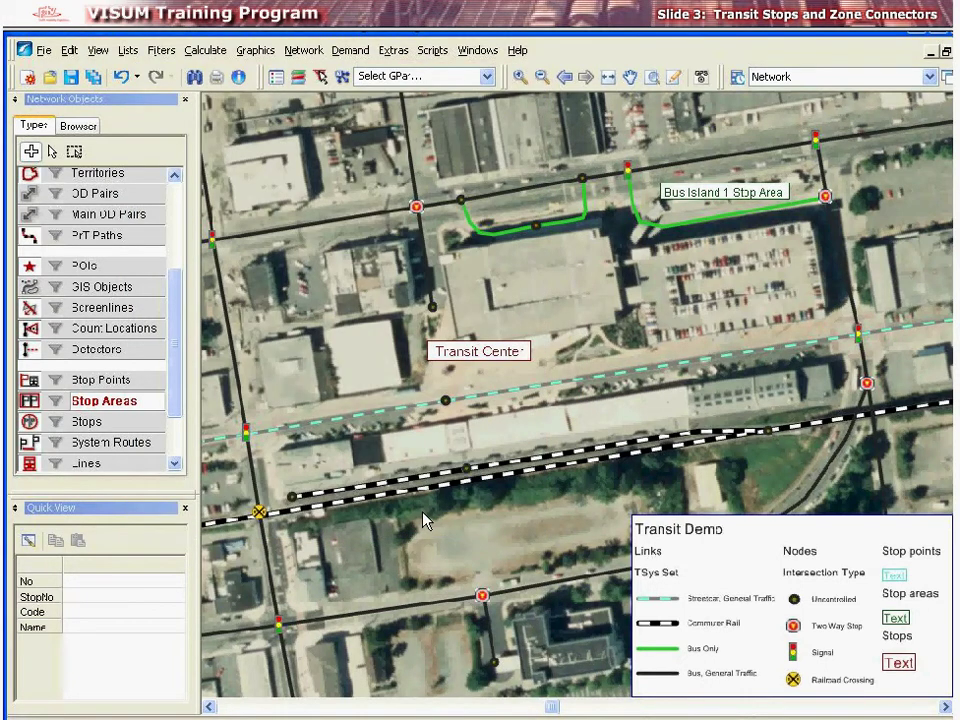
# Create Streetcar Platform 1 Stop Area beside the streetcar line for the Transit Center stop, and open training slide 4, Transit Stops and Zone Connectors.
pyautogui.click(397, 393)
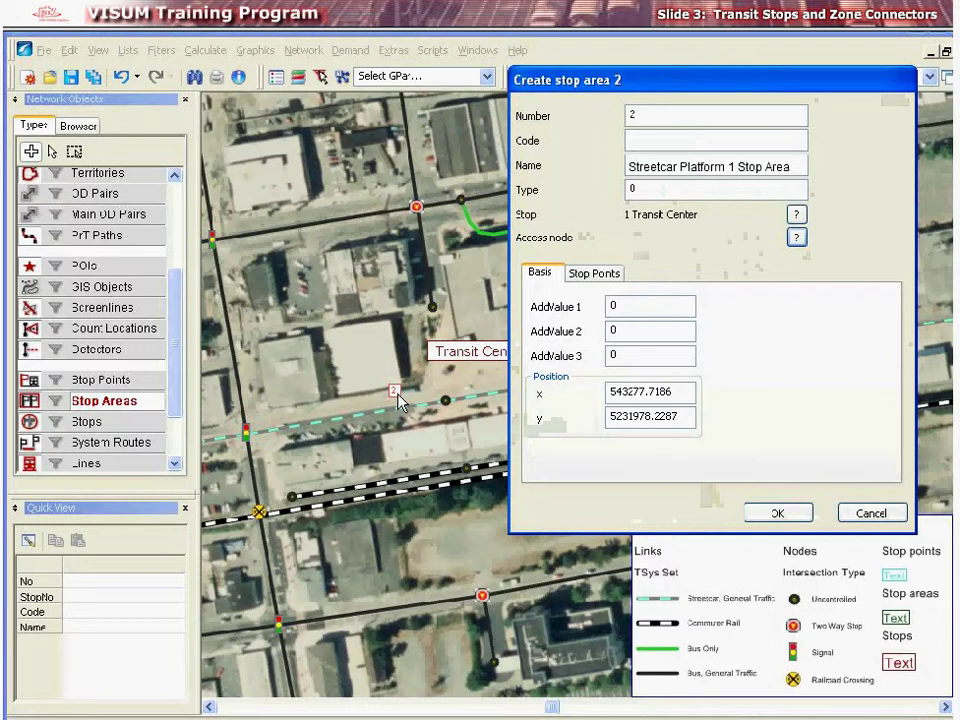
pyautogui.click(762, 518)
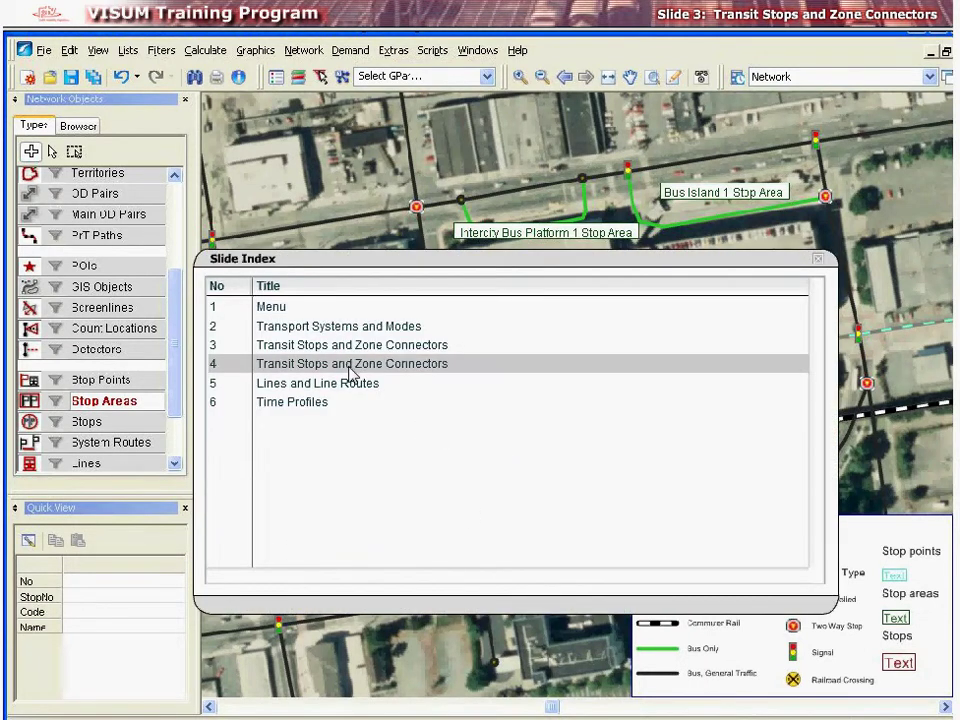
pyautogui.click(350, 367)
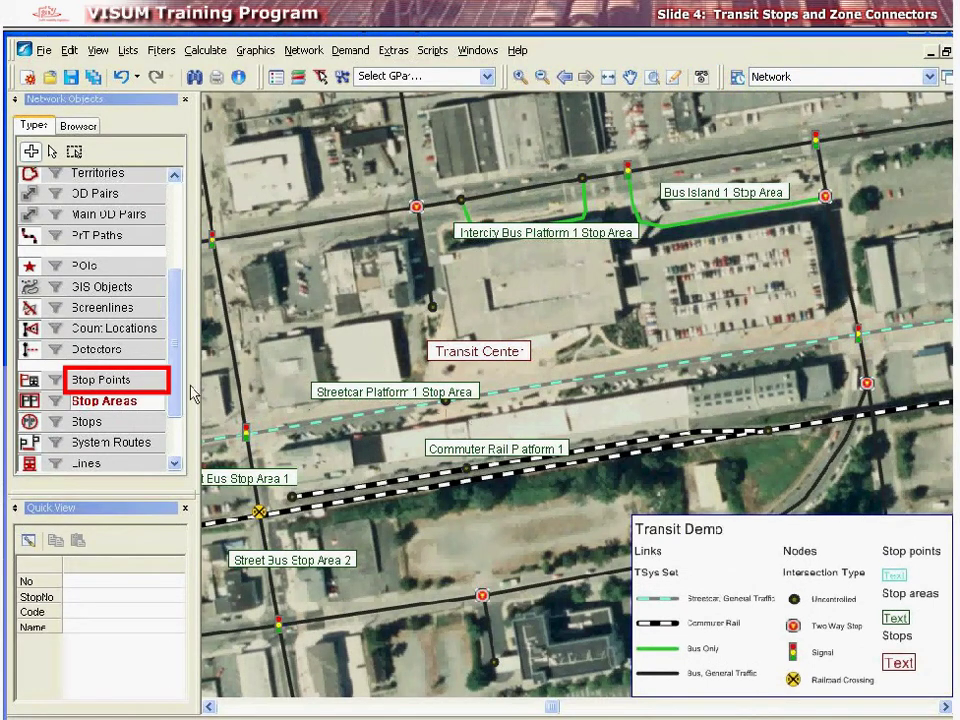
# Create a directed stop point named Zone A on the link above Bus Island 1 Stop Area, assigned to that area without automatic stop generation, allowing only Bus.
pyautogui.click(145, 382)
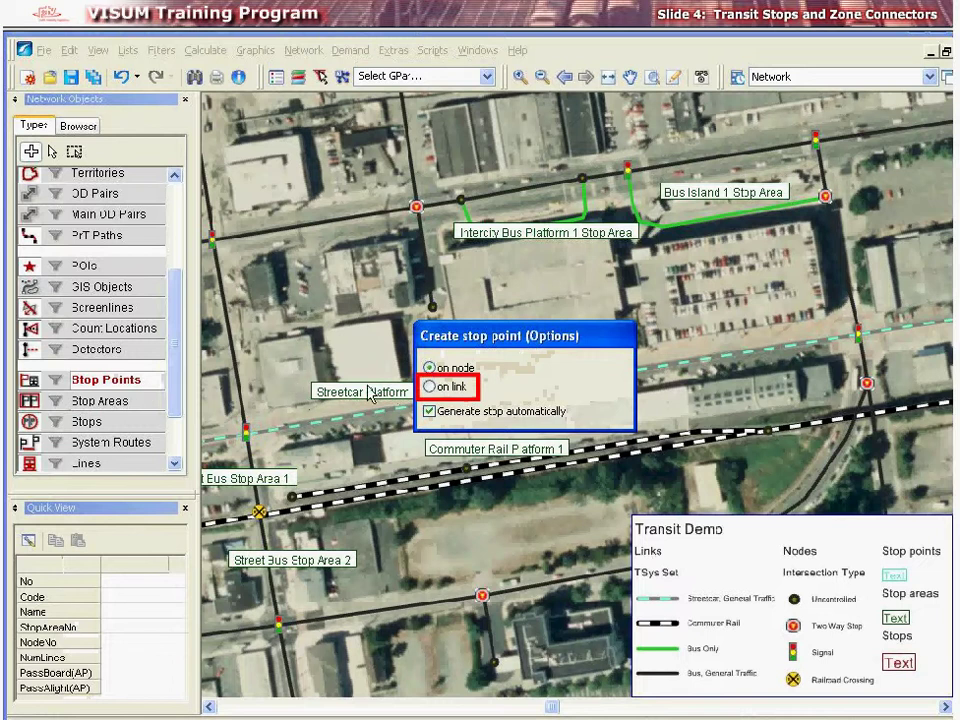
pyautogui.click(430, 387)
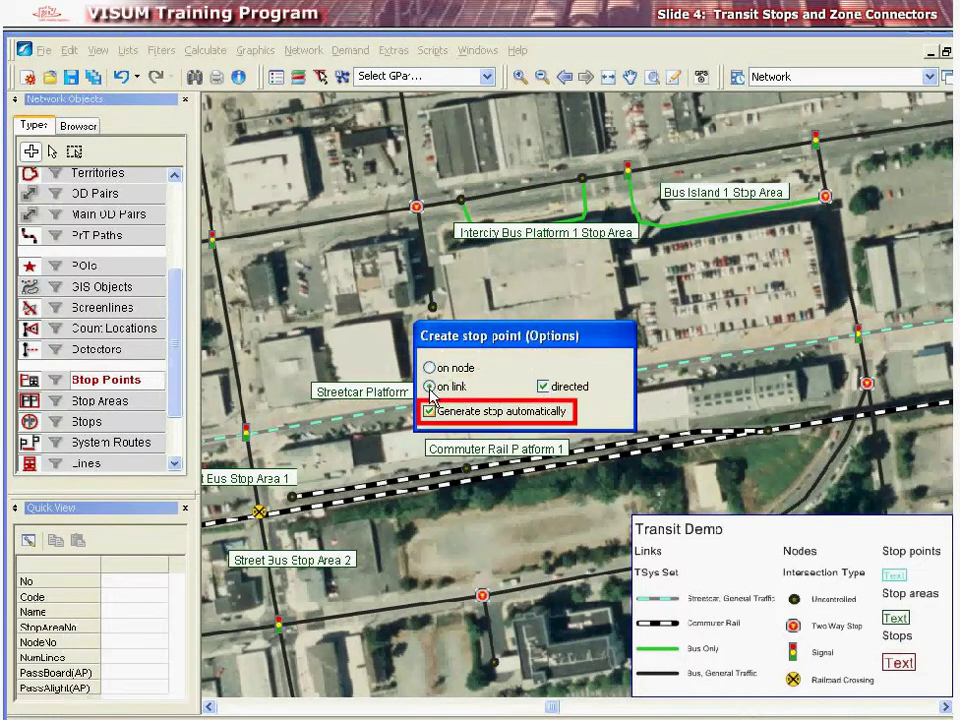
pyautogui.click(430, 412)
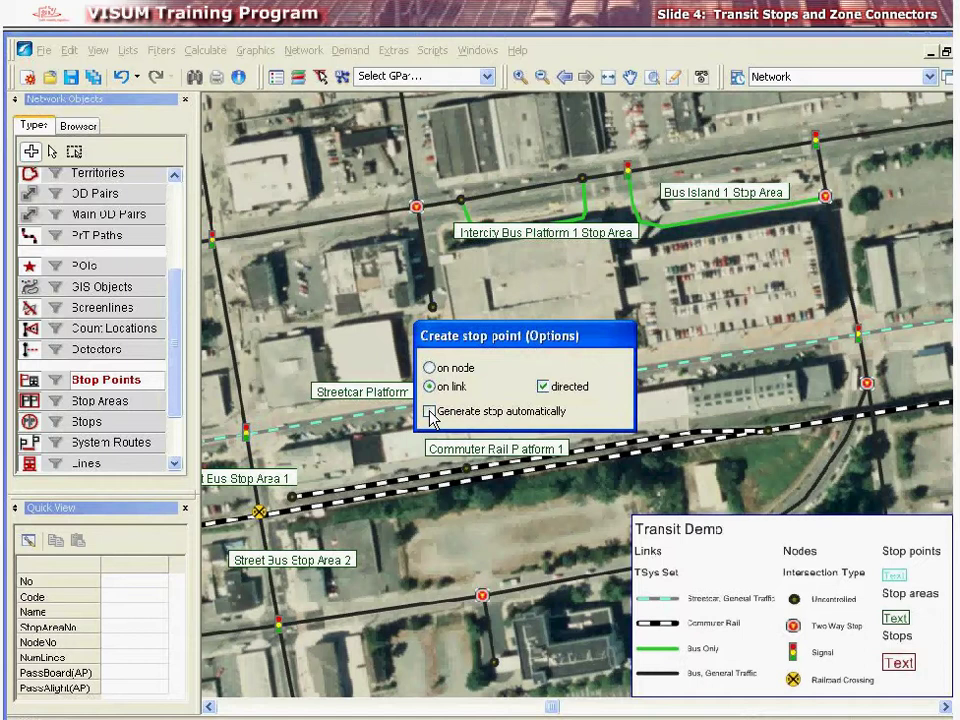
pyautogui.click(663, 169)
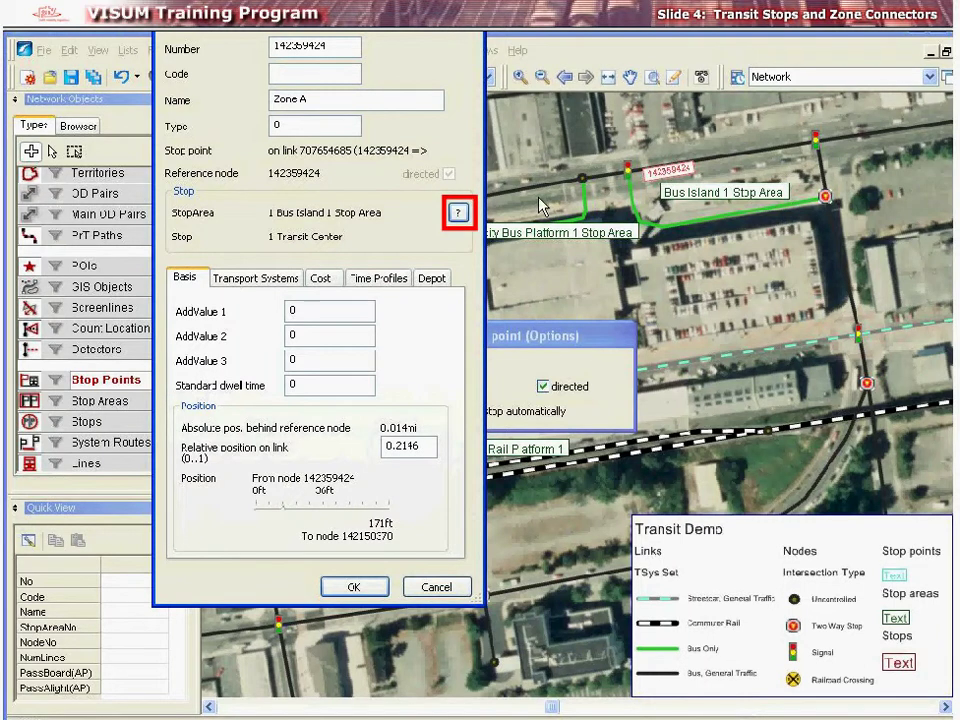
pyautogui.click(459, 214)
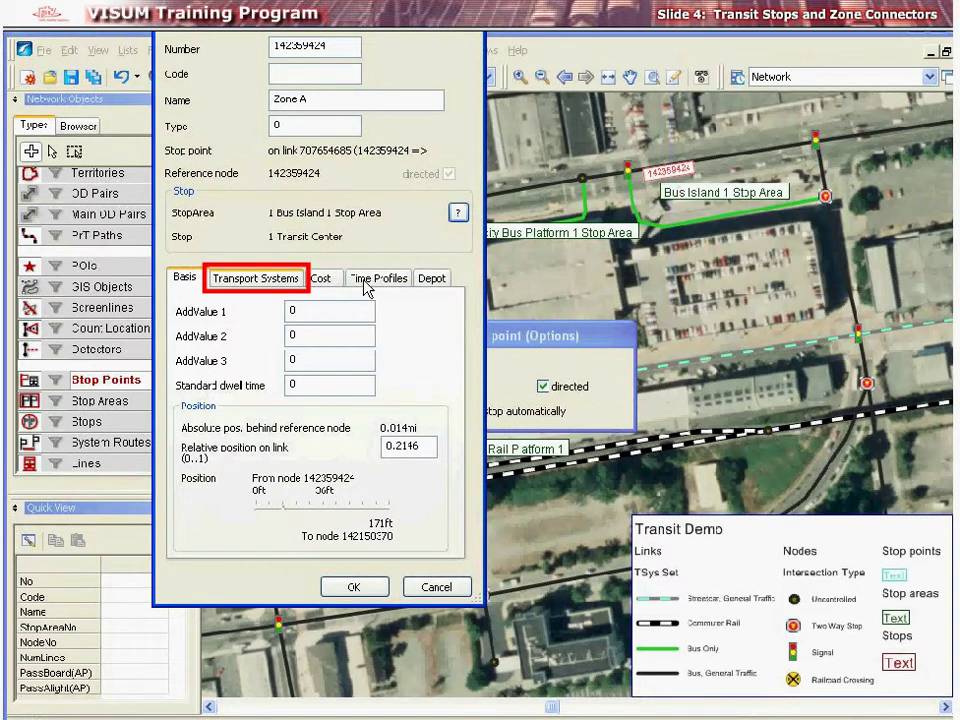
pyautogui.click(262, 281)
pyautogui.click(199, 347)
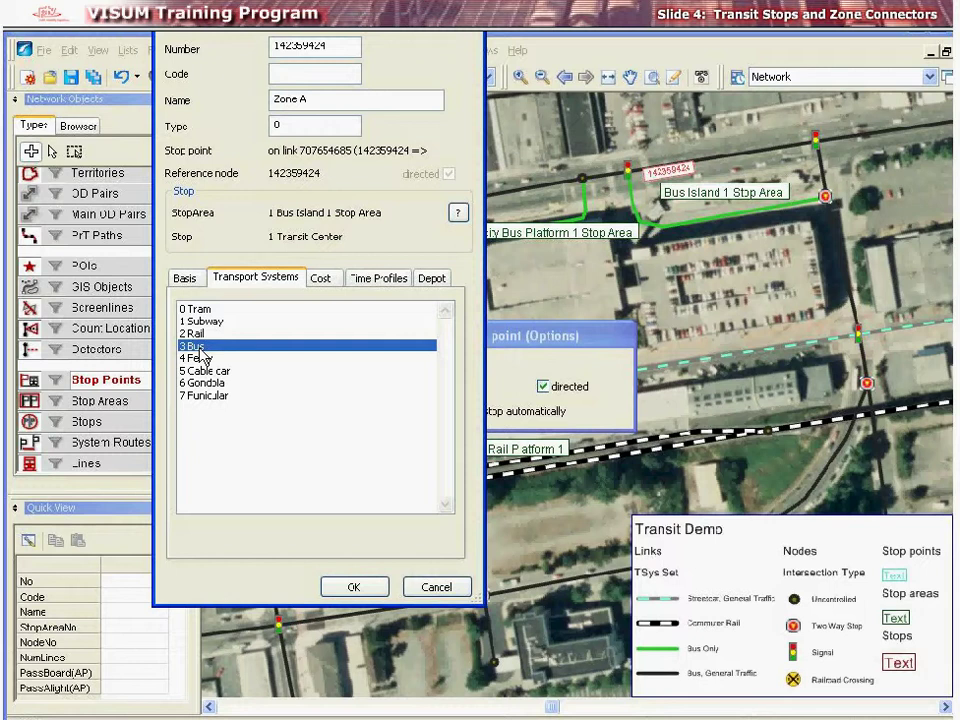
pyautogui.click(366, 588)
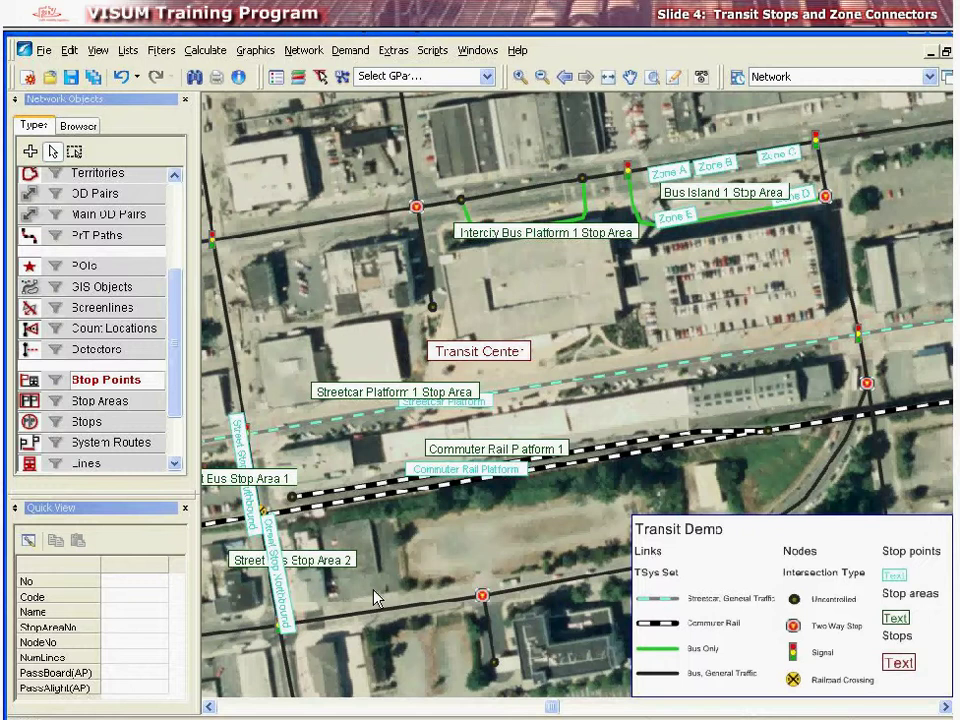
# In the Transit Center stop, set the Walk time between stop areas 1 and 2 to 45s in both directions.
pyautogui.click(122, 427)
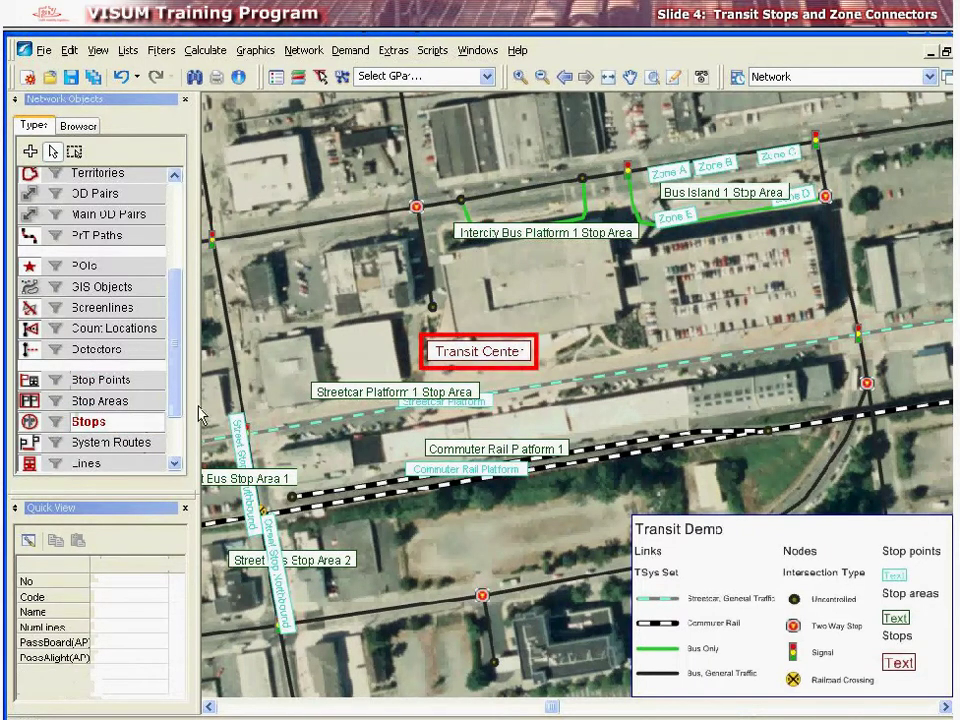
pyautogui.doubleClick(483, 353)
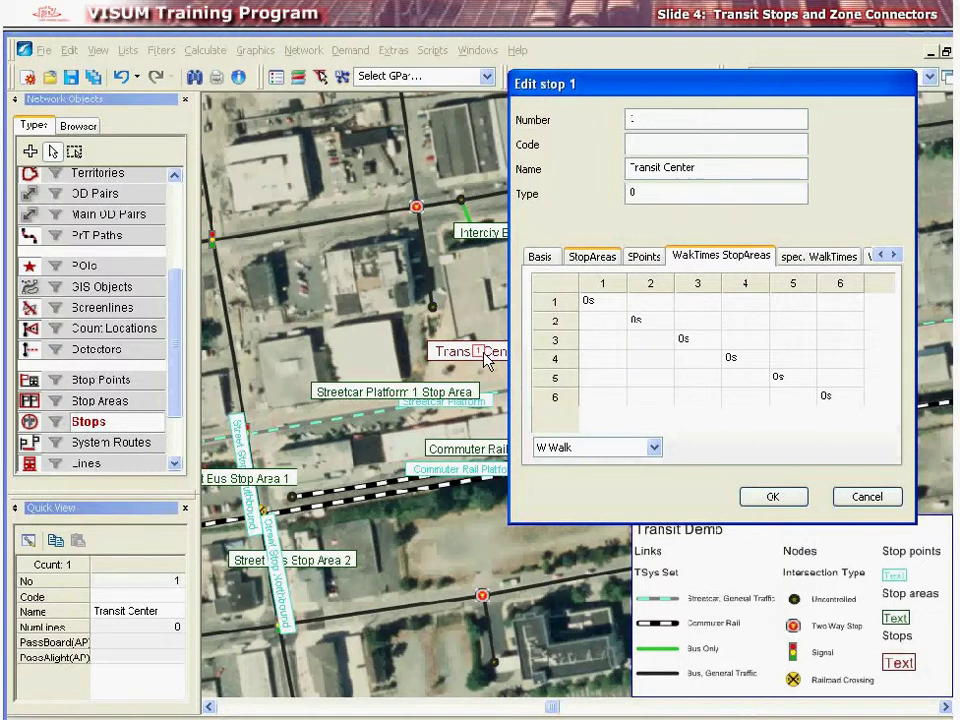
pyautogui.click(596, 258)
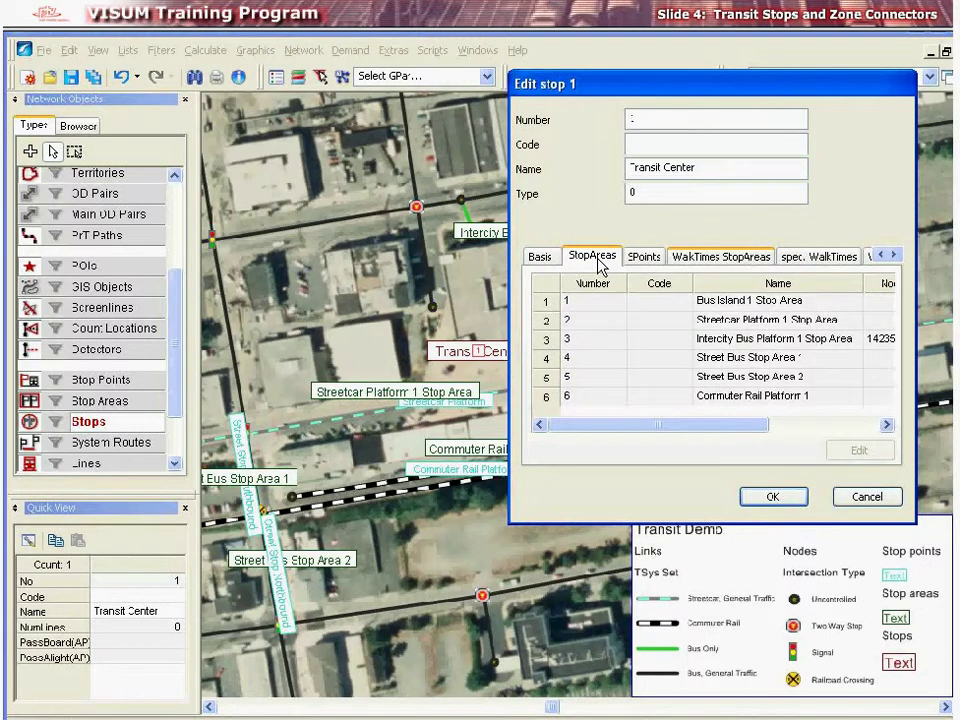
pyautogui.click(708, 258)
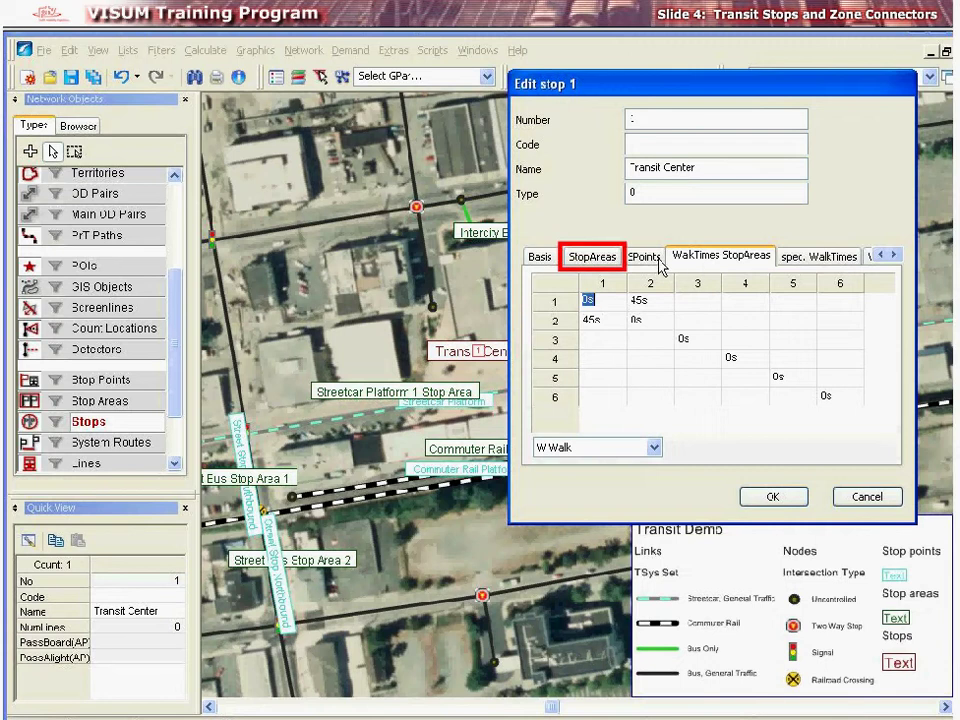
# Complete and save the Walk times between all Transit Center stop areas, including 10s within area 1 and 25s between areas 5 and 6.
pyautogui.click(592, 258)
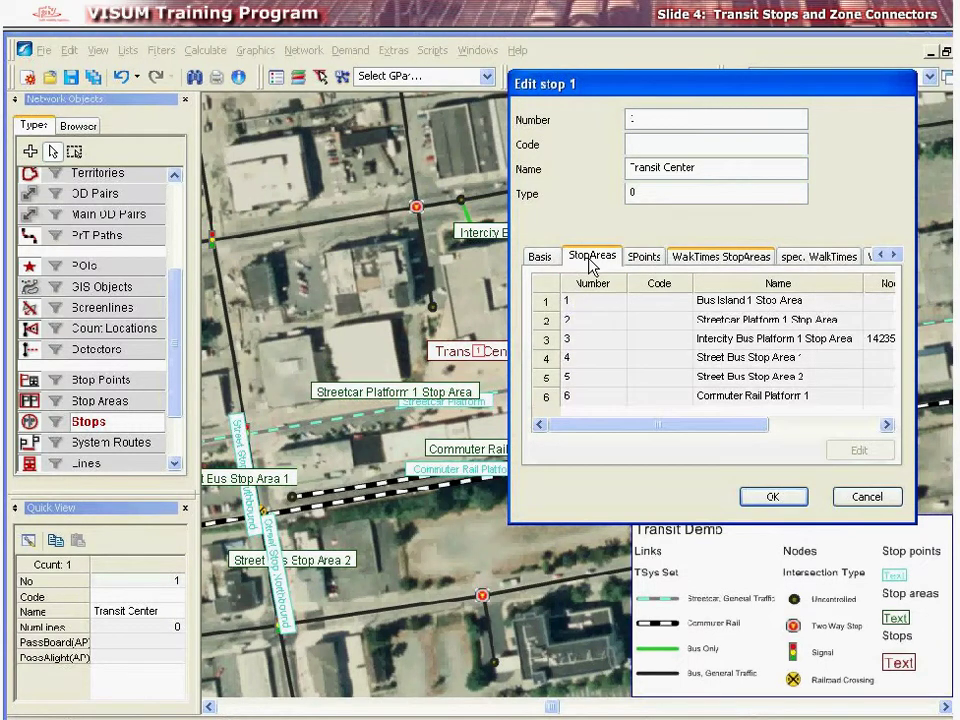
pyautogui.click(706, 264)
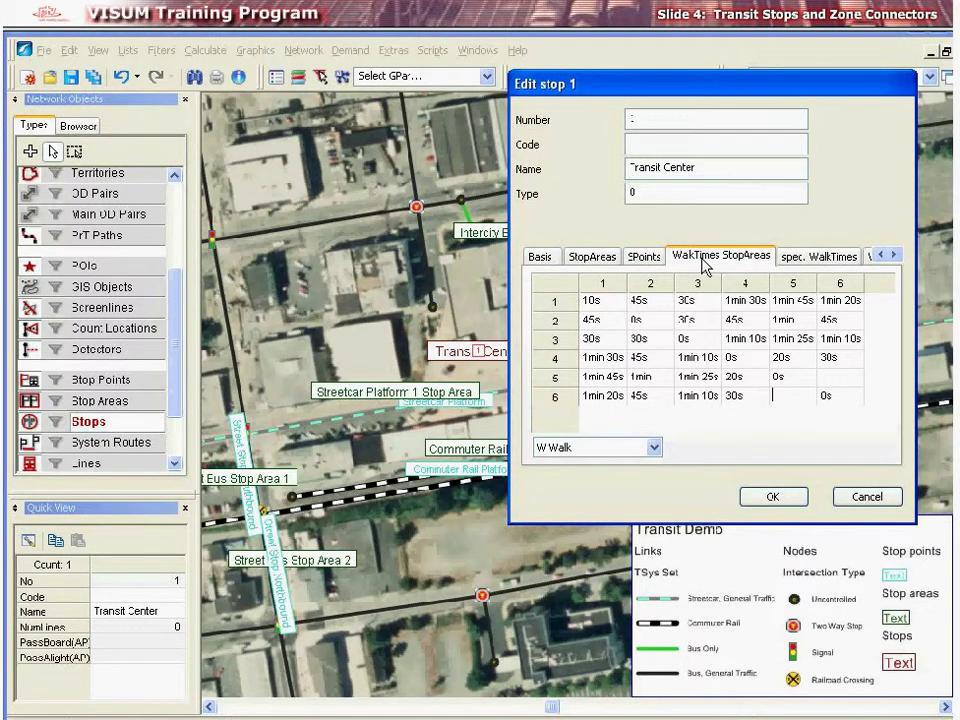
pyautogui.write('10s')
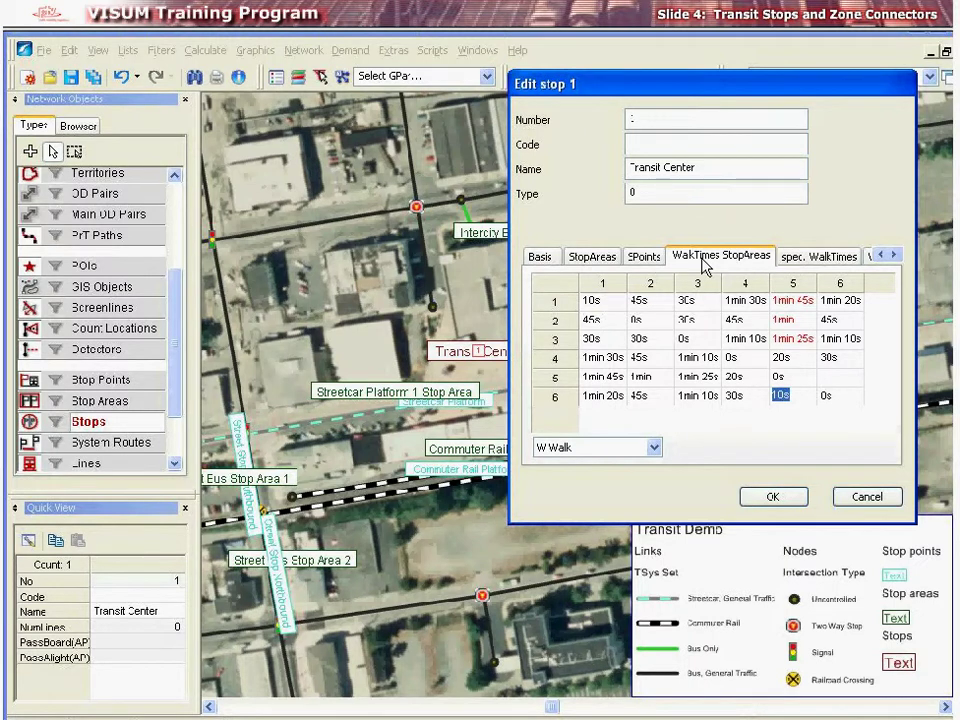
pyautogui.write('25s')
pyautogui.press('Up')
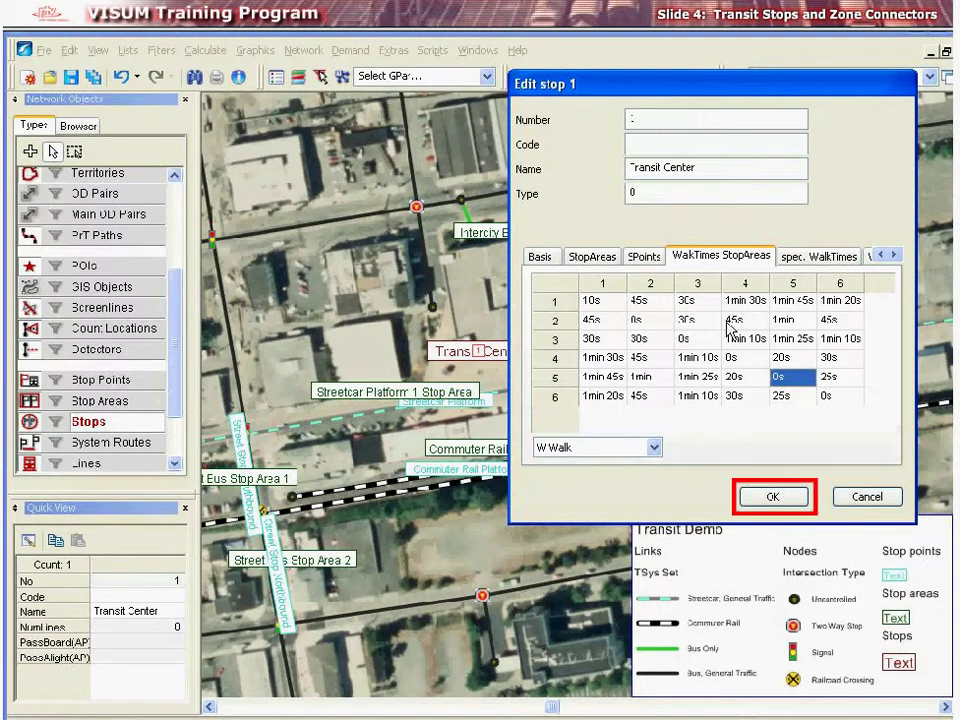
pyautogui.click(788, 499)
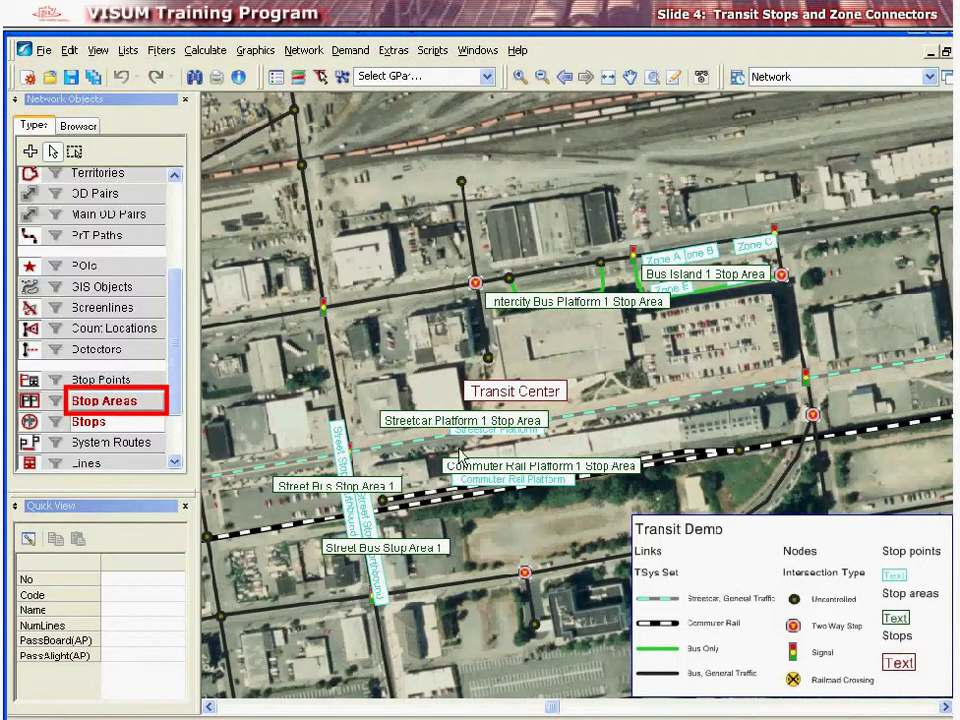
# Switch to editing stop areas and apply the demoGPA graphic parameters with node numbers to the map.
pyautogui.click(151, 404)
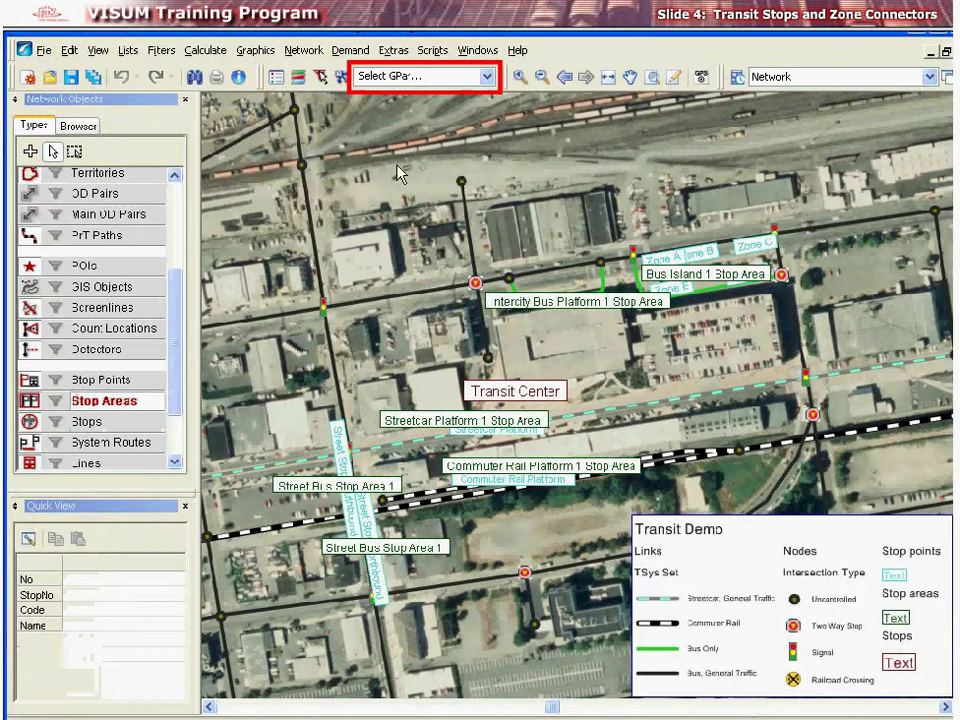
pyautogui.click(487, 76)
pyautogui.click(440, 119)
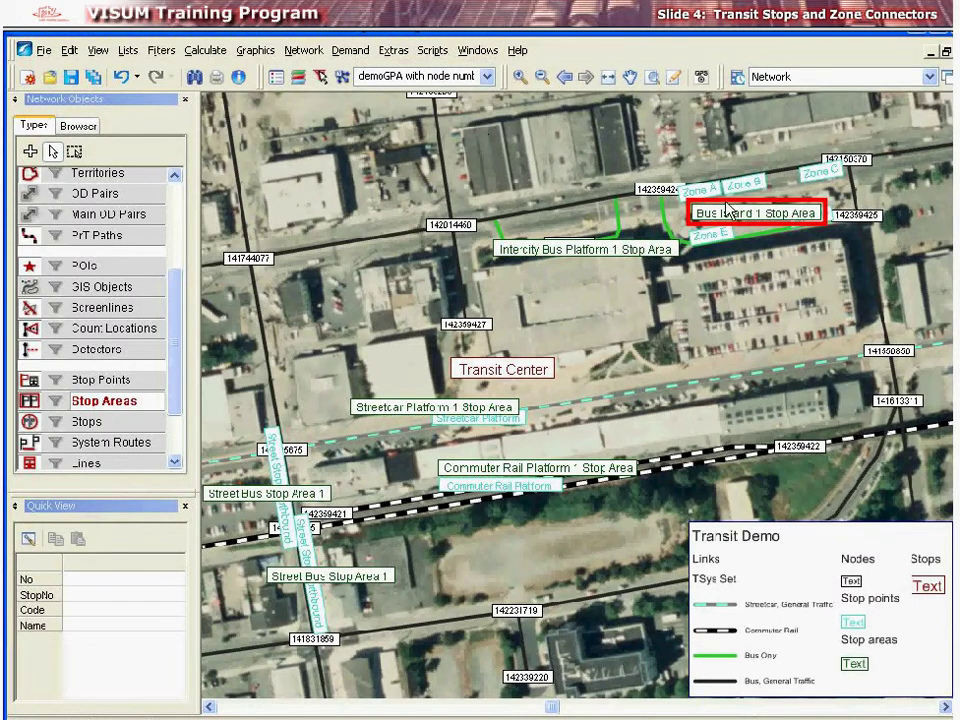
# Set the access node of Bus Island 1 Stop Area to node 142359425.
pyautogui.doubleClick(758, 218)
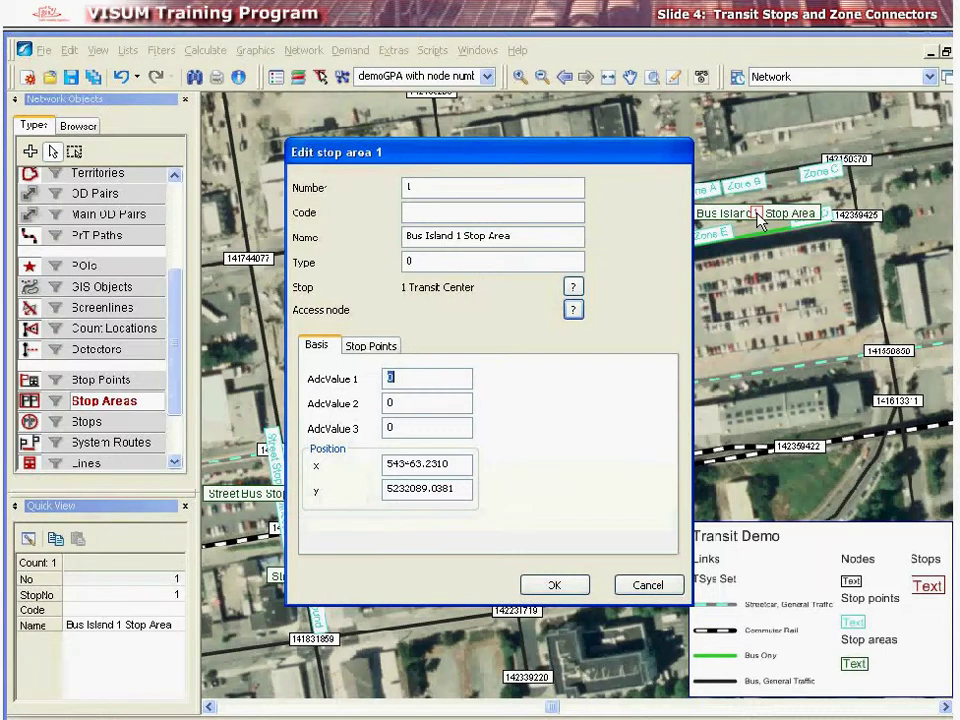
pyautogui.click(574, 311)
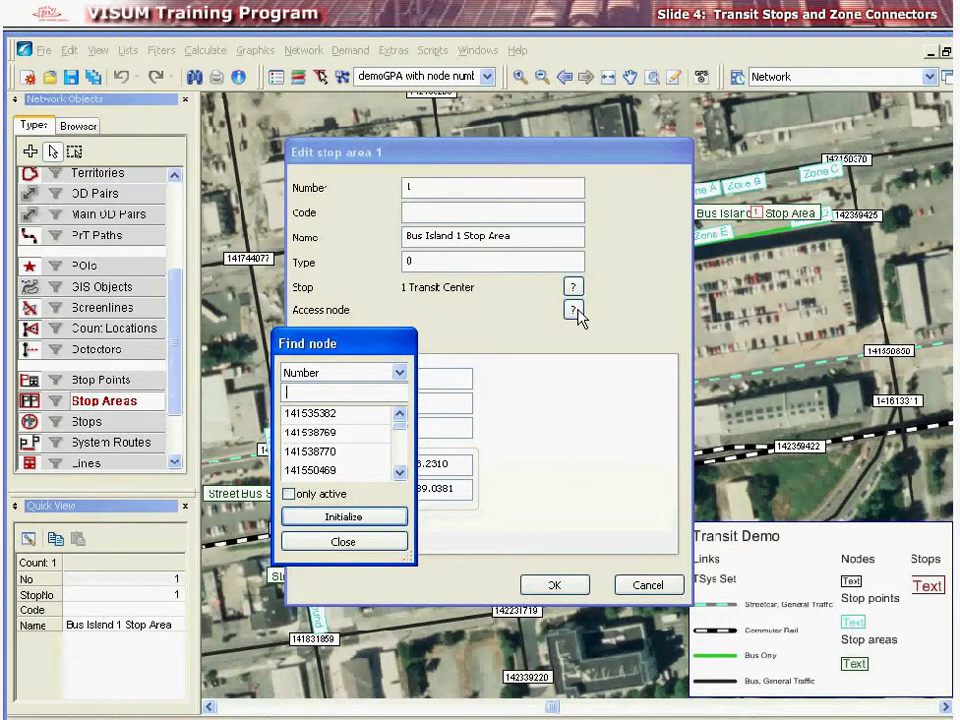
pyautogui.click(375, 546)
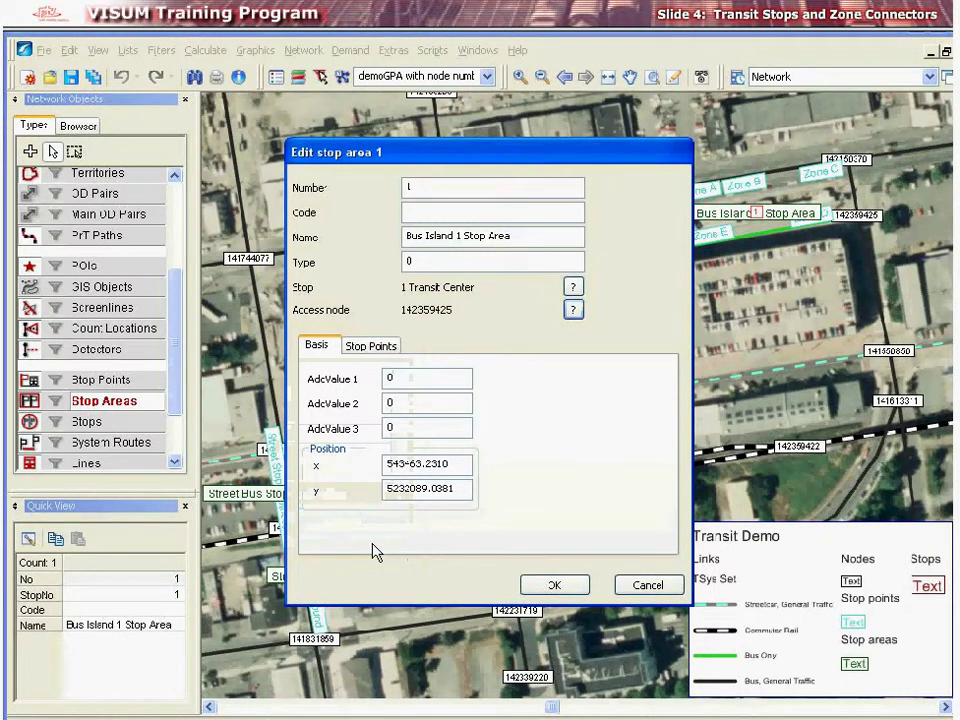
pyautogui.click(572, 590)
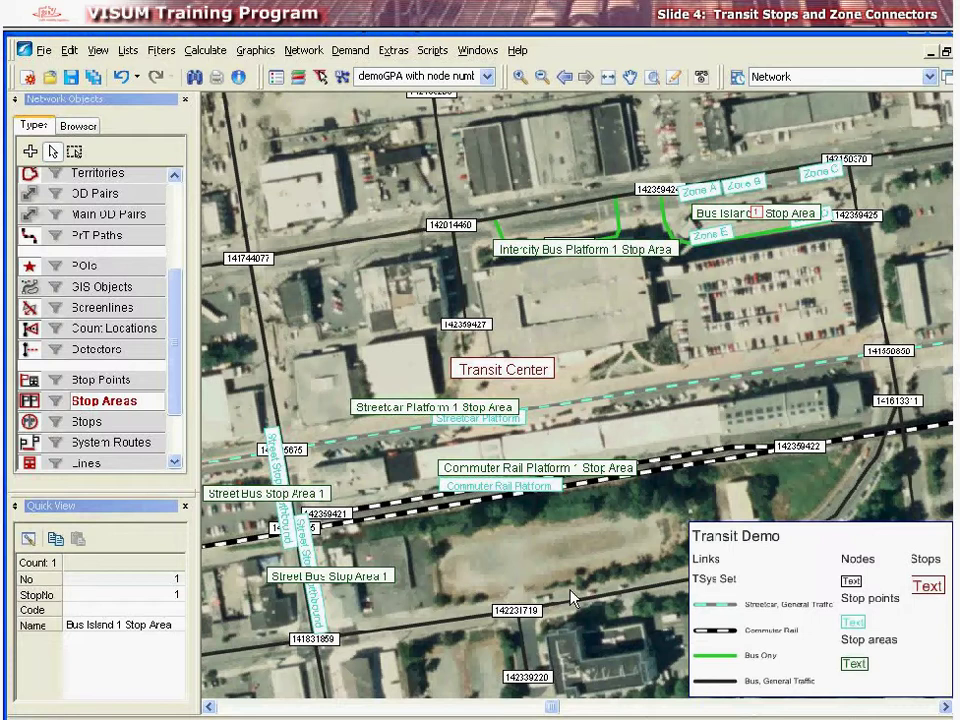
# Set up automatic access node allocation for the active stop areas with a 100m snap radius, limited to isolated stop areas and active nodes.
pyautogui.rightClick(393, 655)
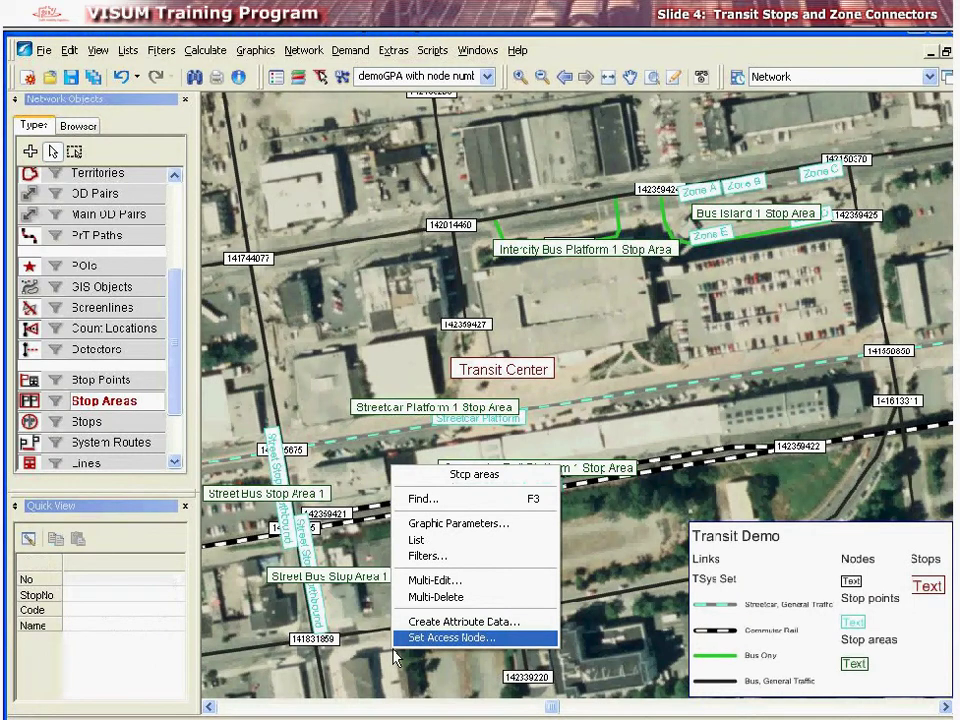
pyautogui.click(450, 638)
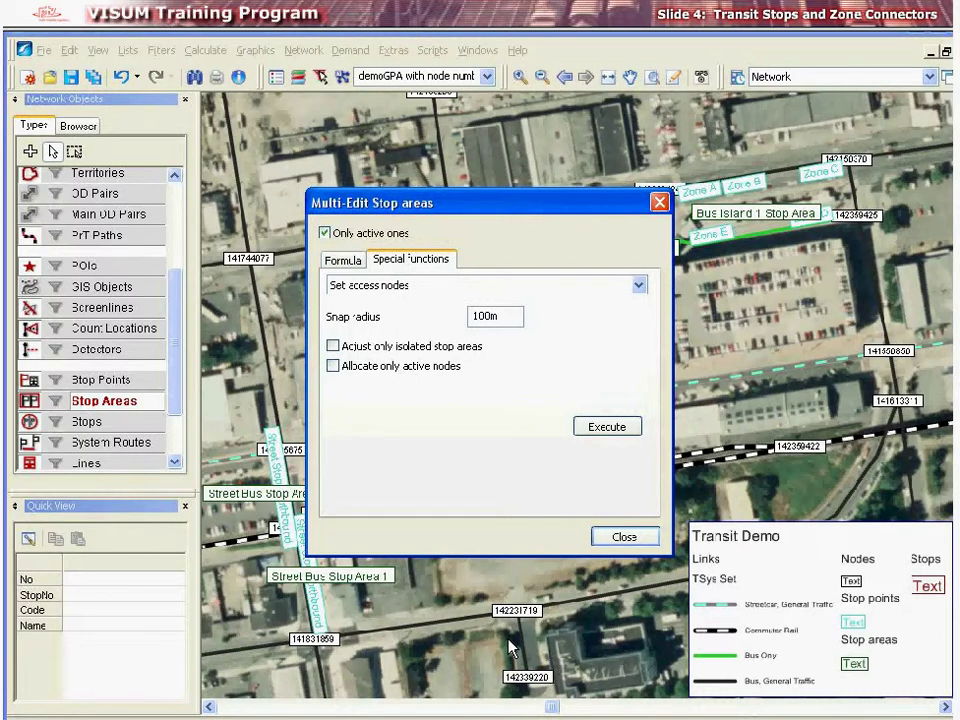
pyautogui.click(333, 346)
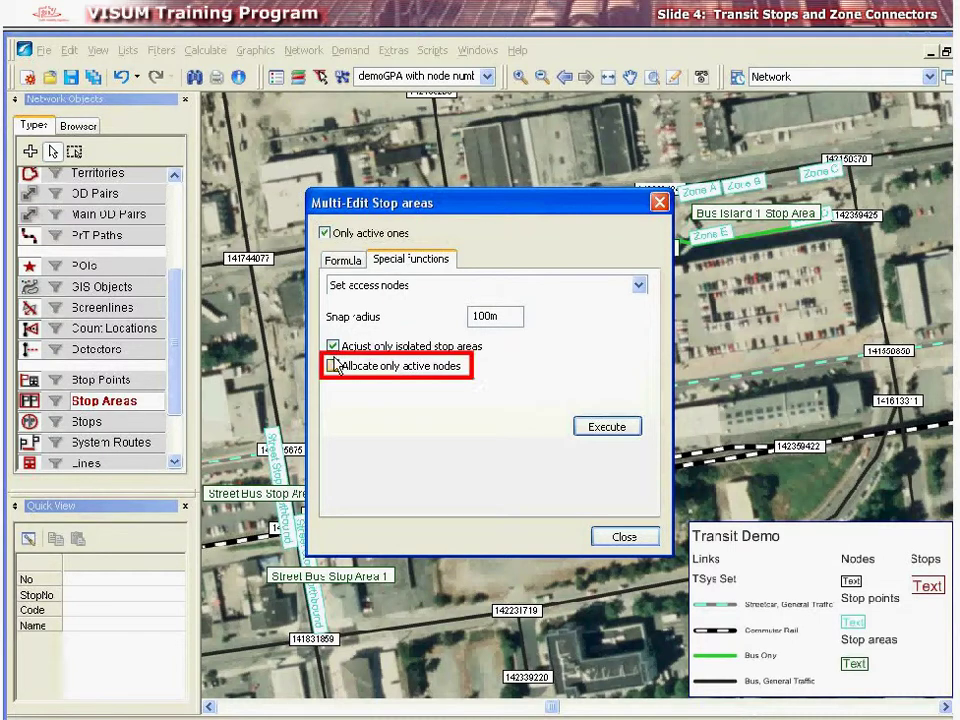
pyautogui.click(333, 366)
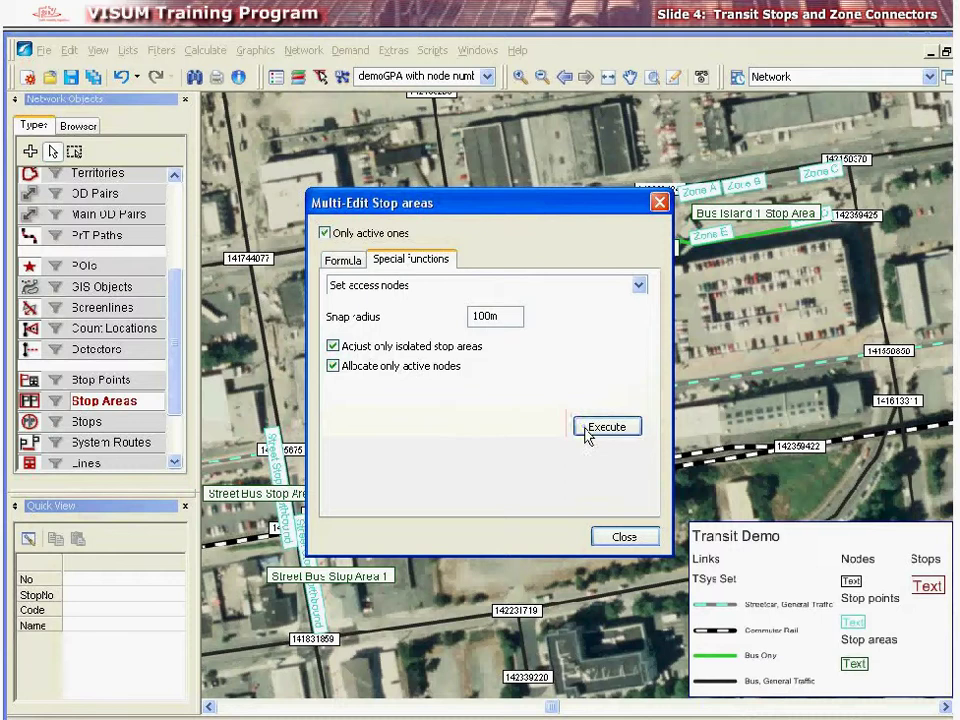
pyautogui.click(606, 538)
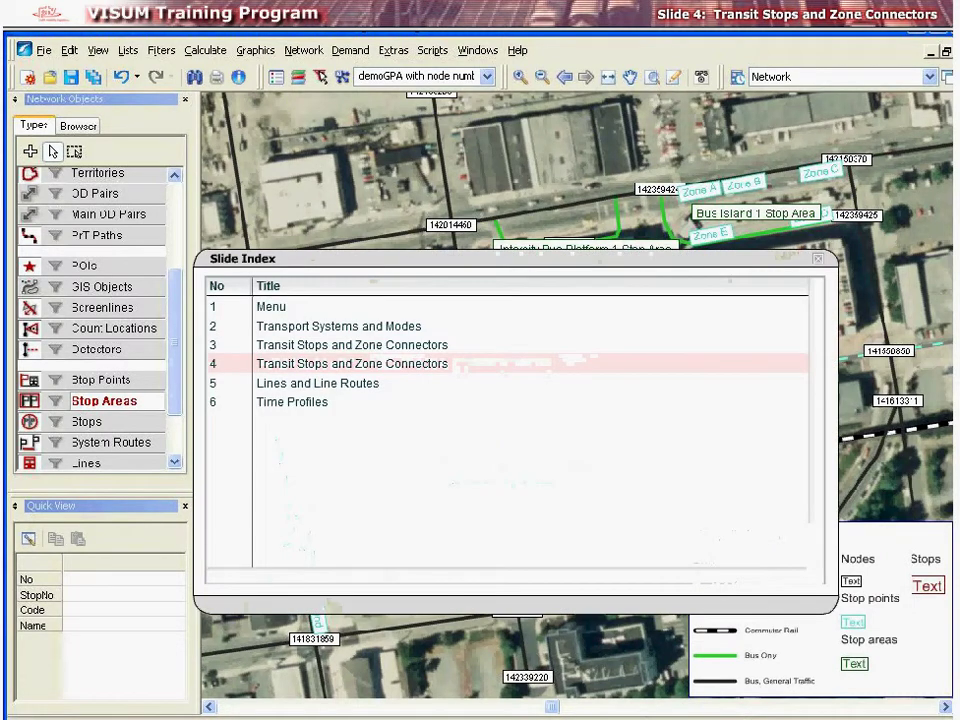
# Switch to the Lines and Line Routes lesson and create a line named 560 with transport system B Bus.
pyautogui.click(306, 386)
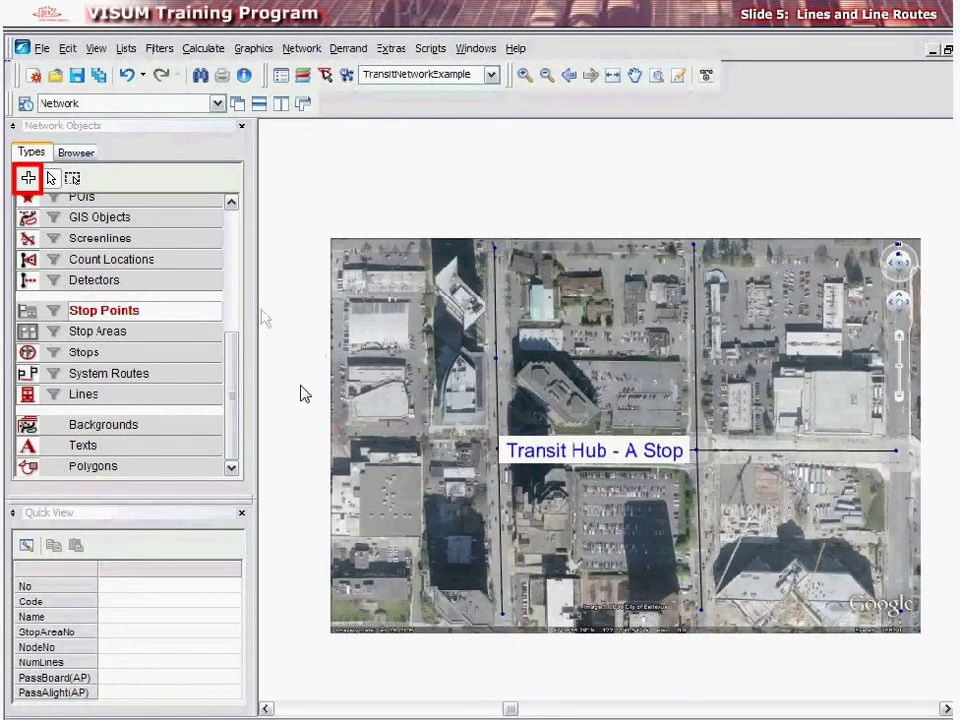
pyautogui.click(28, 178)
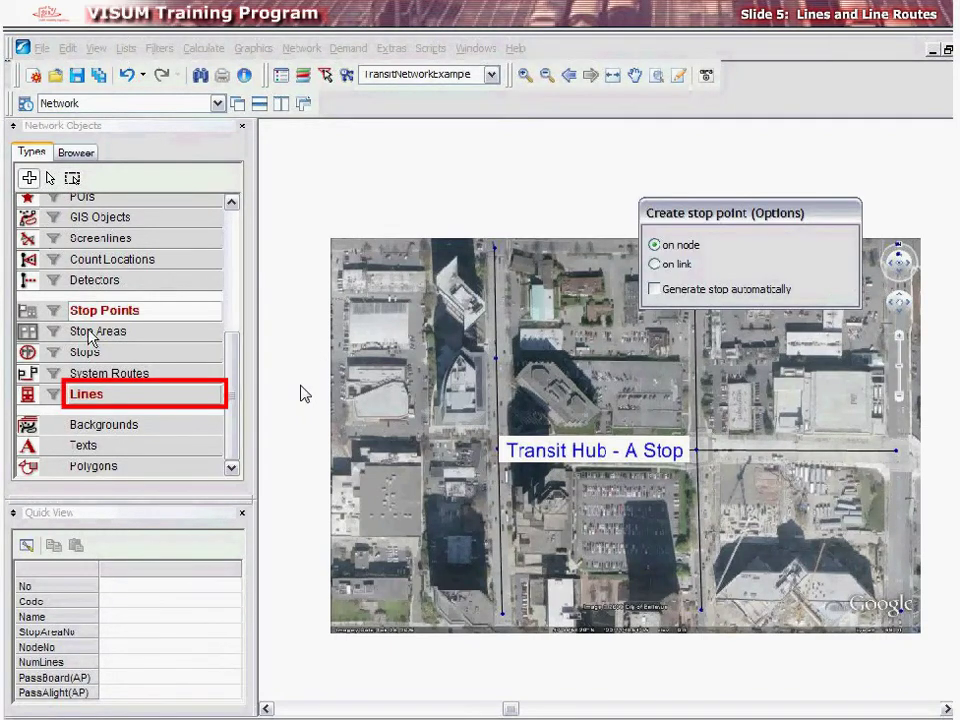
pyautogui.click(115, 398)
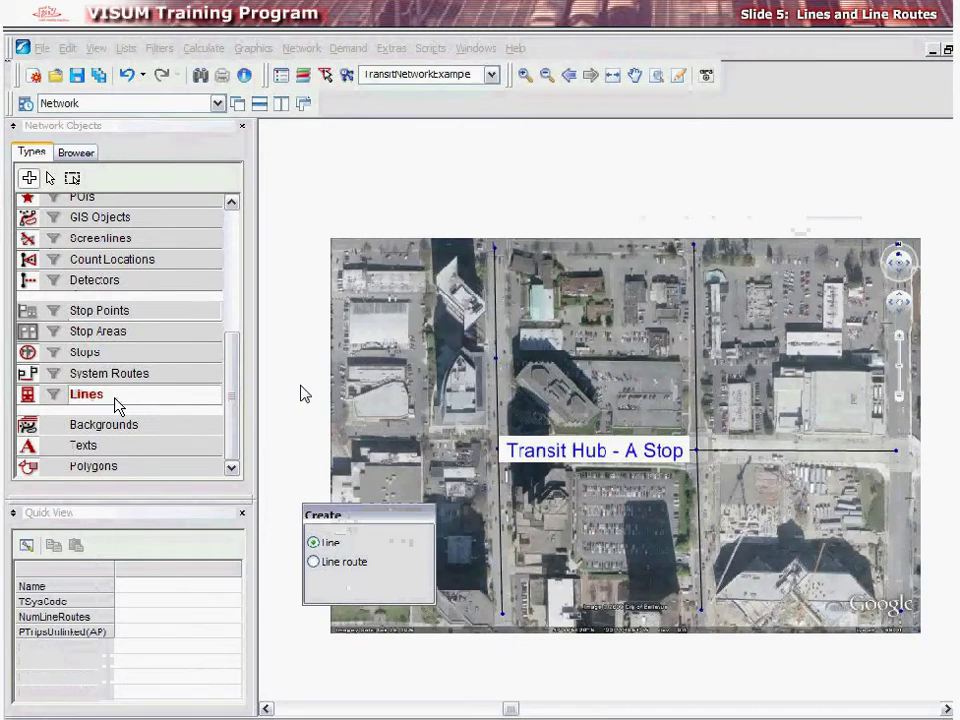
pyautogui.click(495, 283)
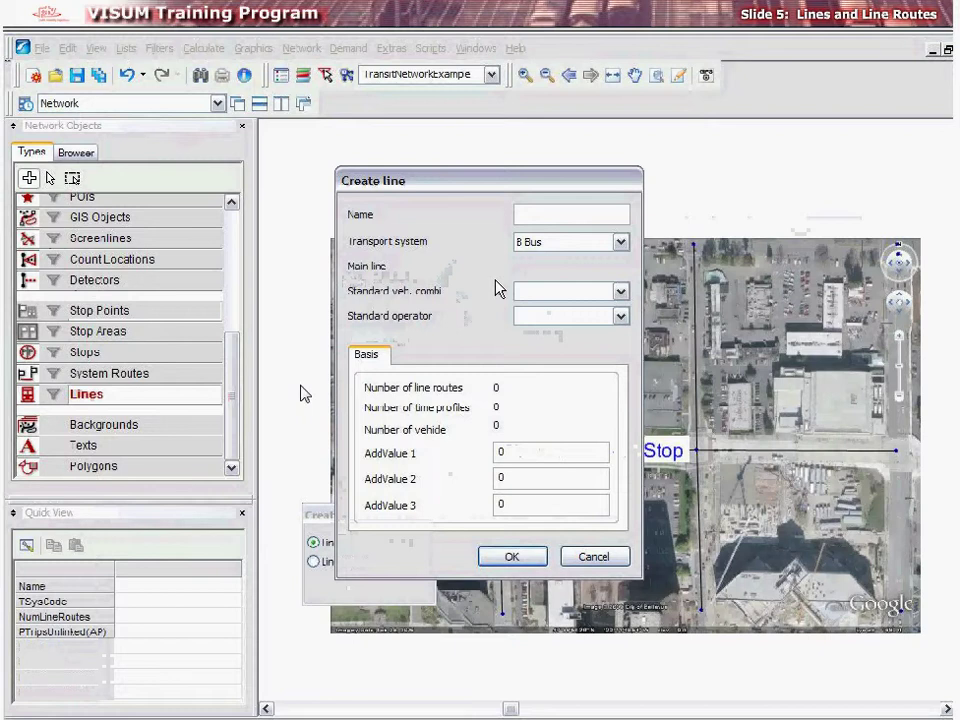
pyautogui.click(574, 216)
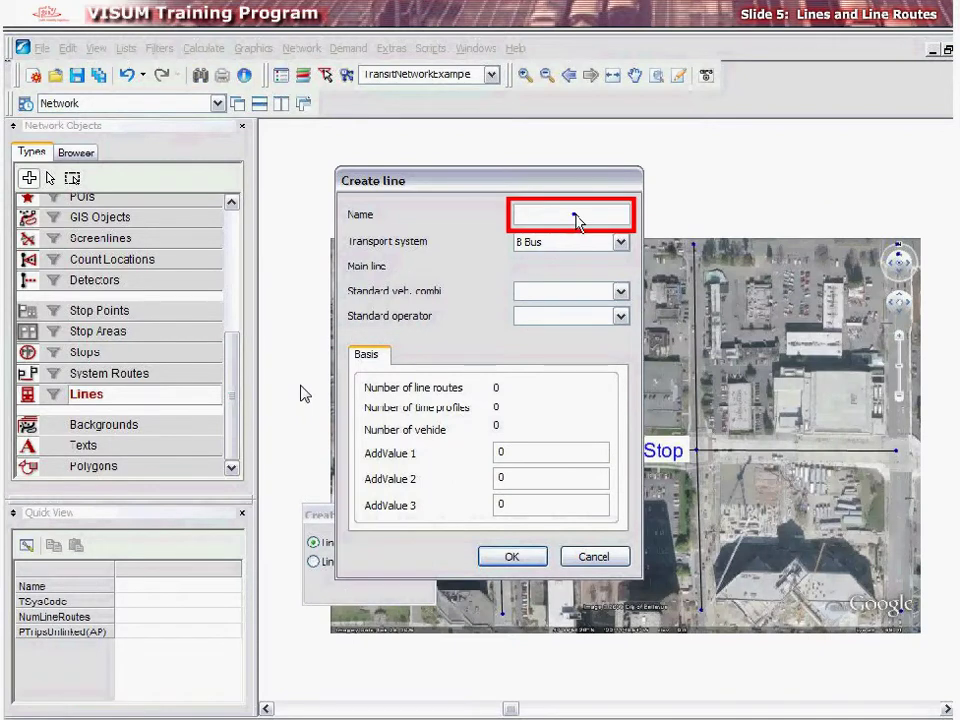
pyautogui.write('560')
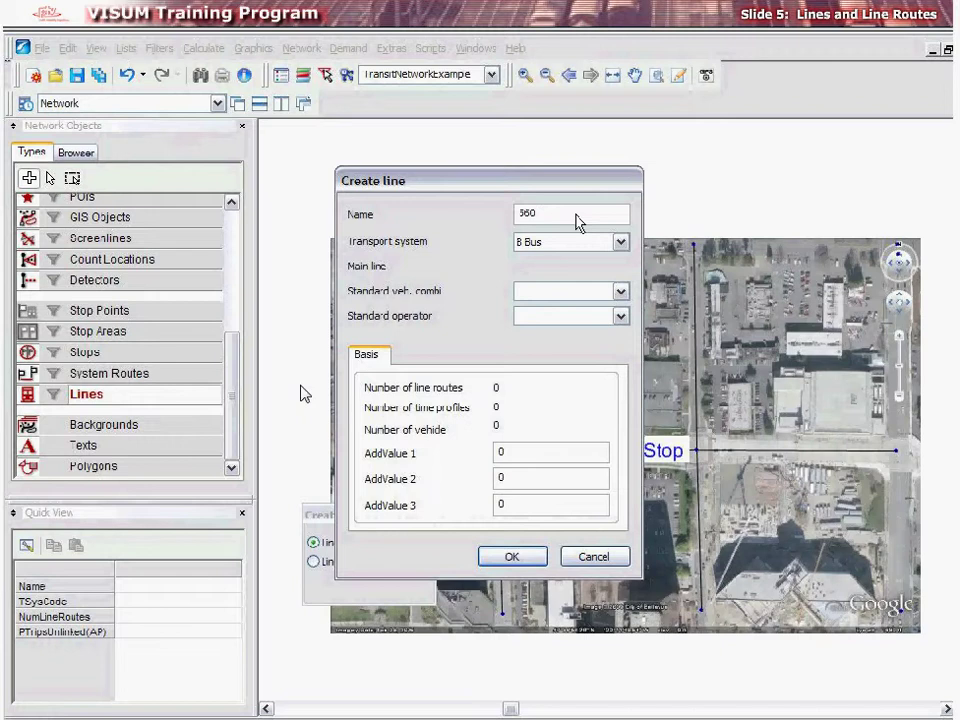
pyautogui.click(618, 242)
pyautogui.click(600, 253)
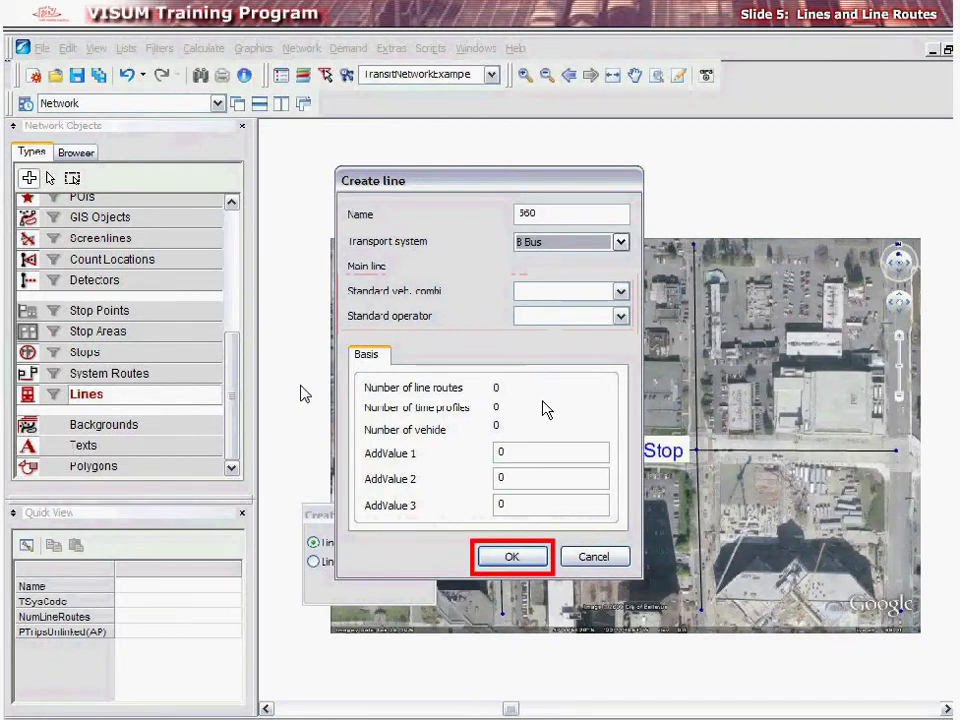
pyautogui.click(532, 562)
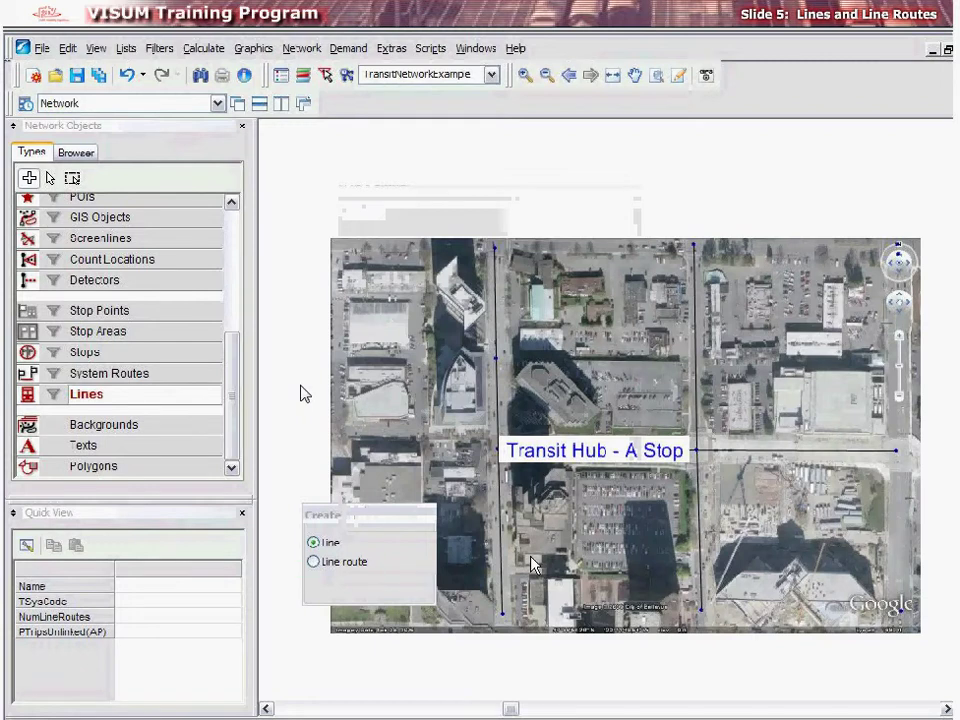
# Create the line route 560 WB for line 560 with Direction: Up, running from Bay 1 Stop 2 to Stop Point 3.
pyautogui.click(340, 563)
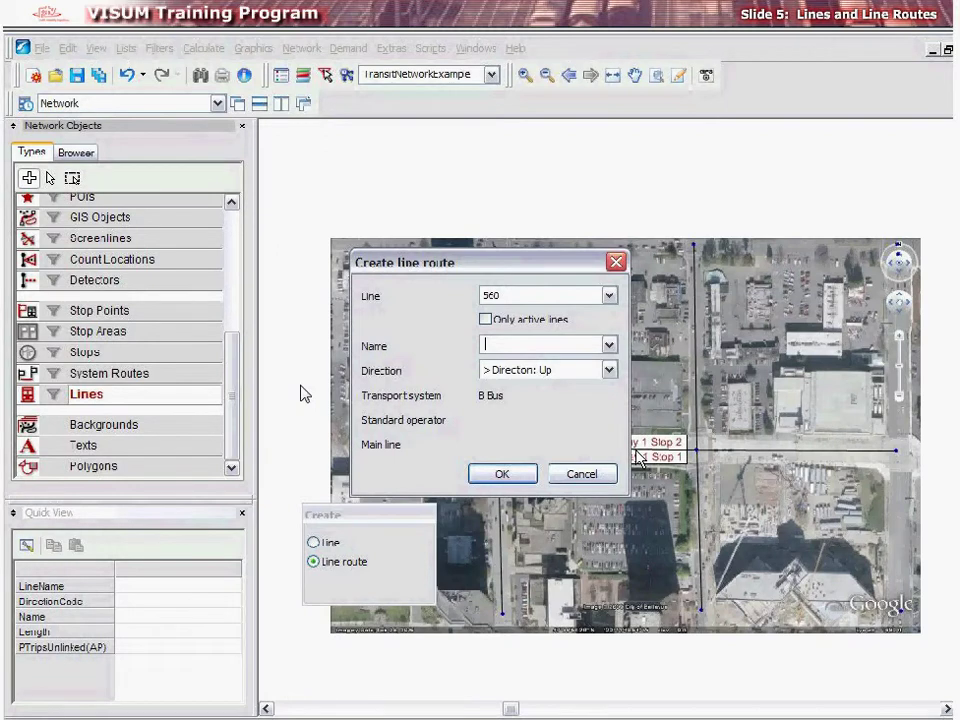
pyautogui.write('560-WB')
pyautogui.click(512, 476)
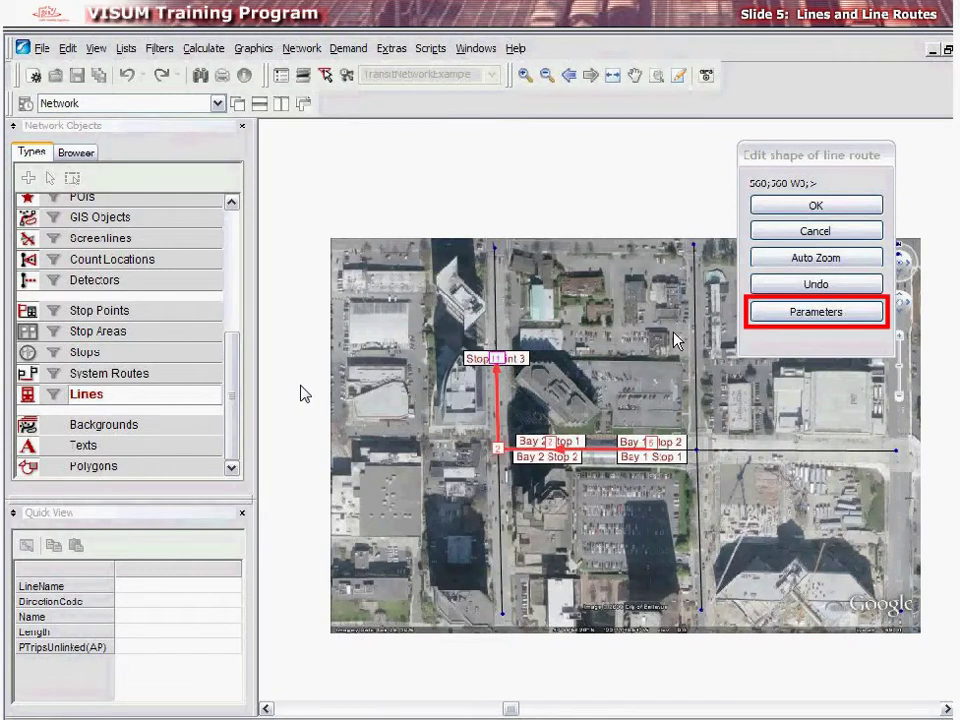
# Use Link length as the route search criterion, accept the shape of 560 WB and view its items and profiles.
pyautogui.click(770, 320)
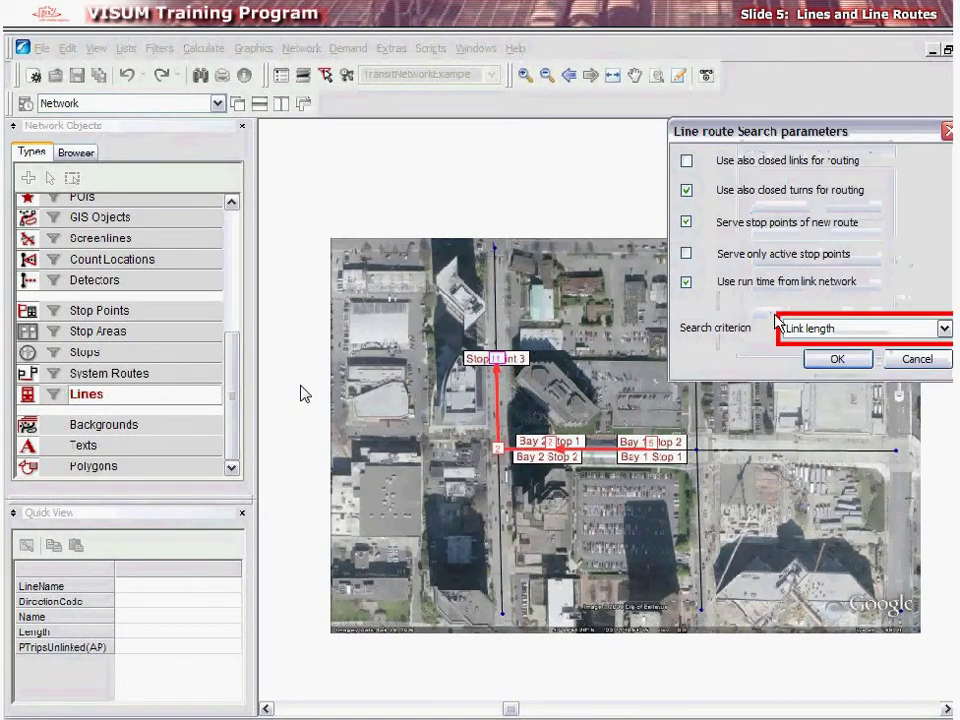
pyautogui.click(944, 329)
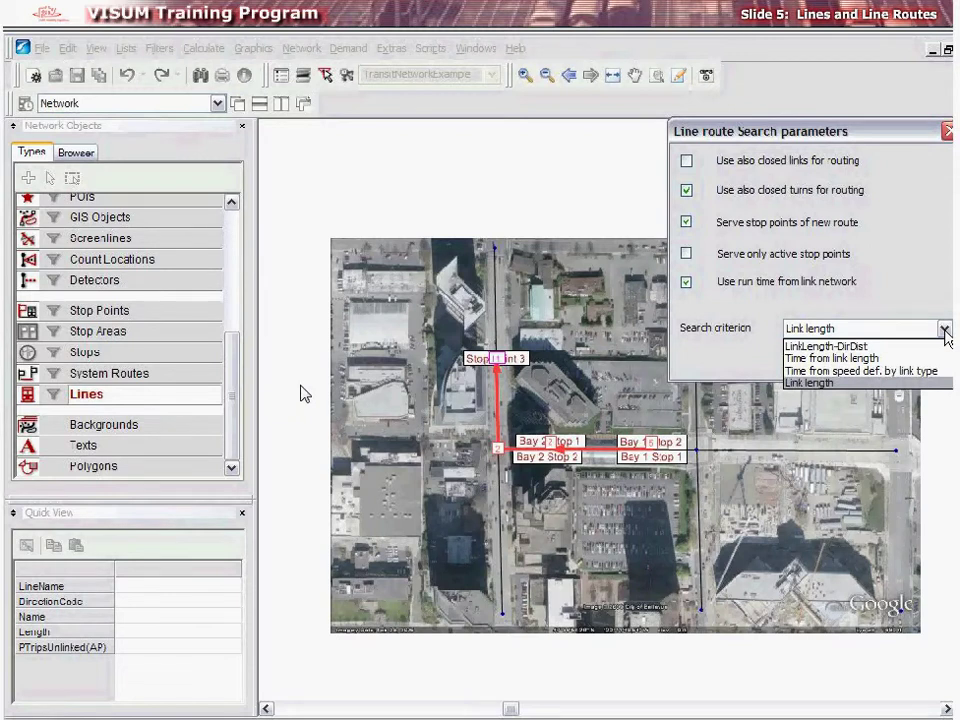
pyautogui.click(810, 383)
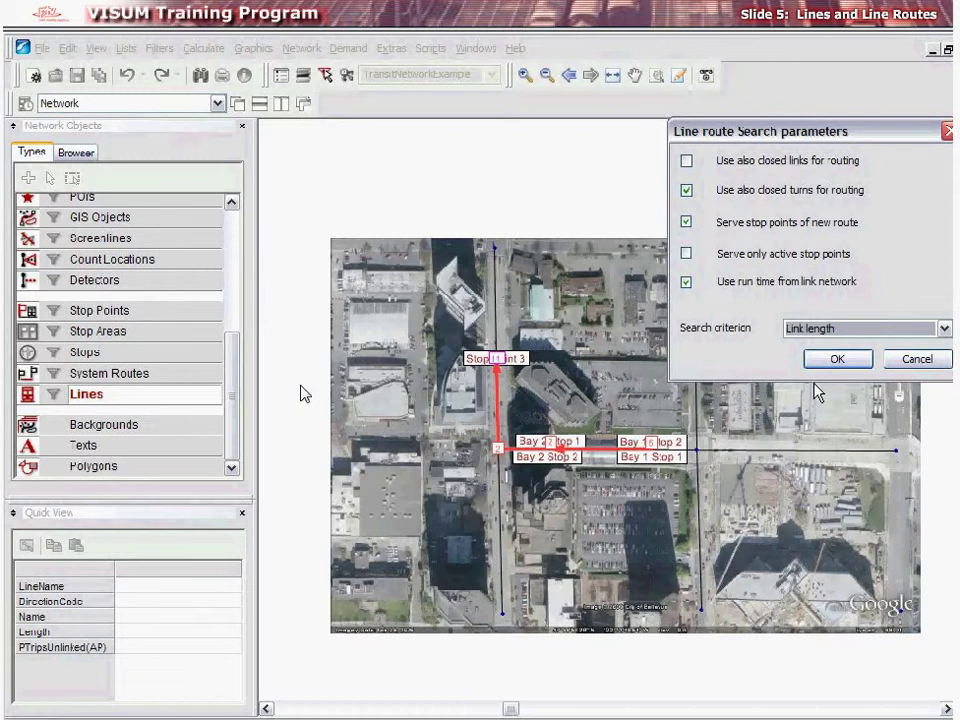
pyautogui.click(835, 360)
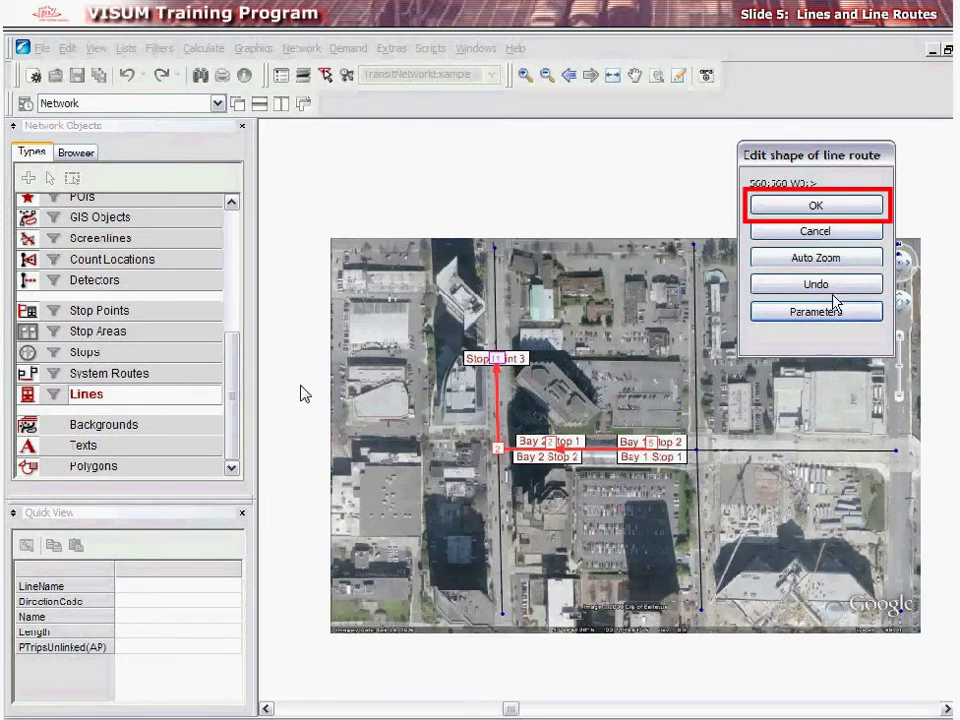
pyautogui.click(842, 208)
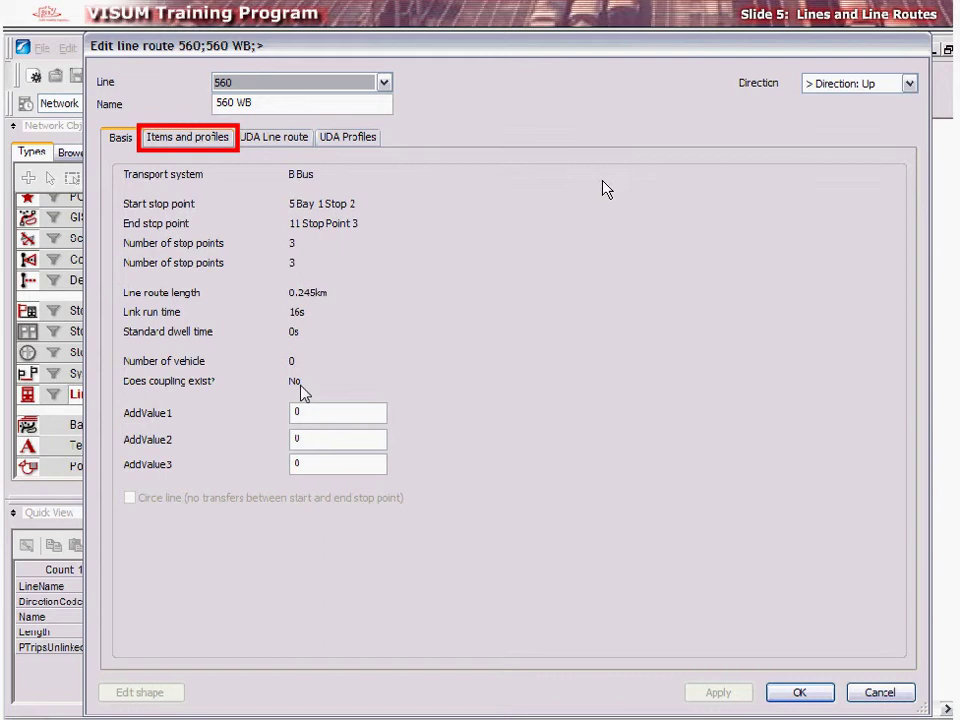
pyautogui.click(214, 140)
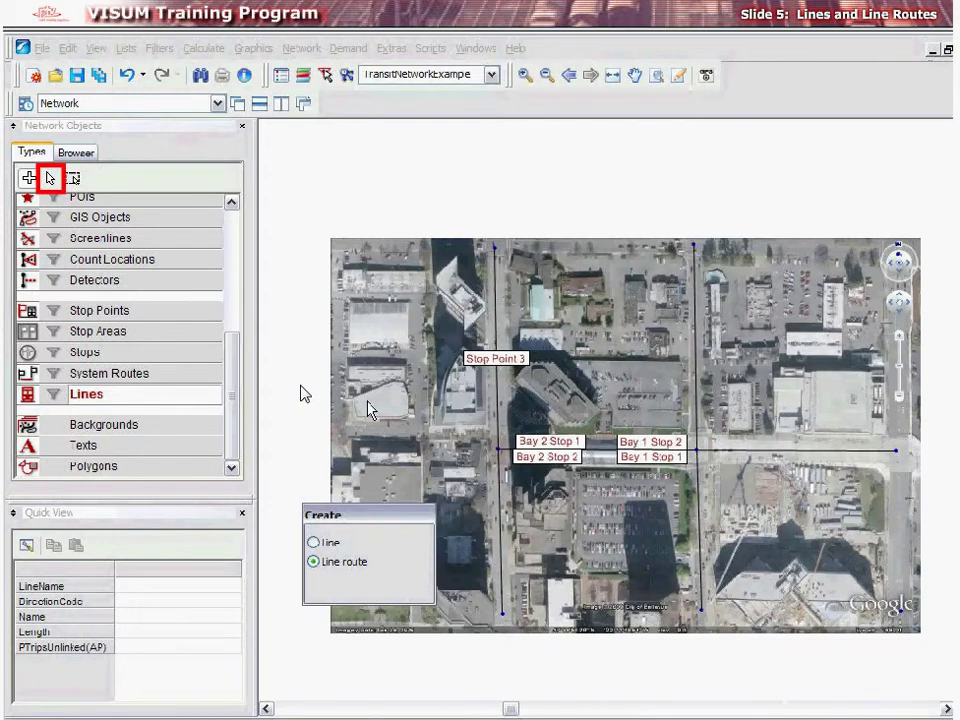
# Create the opposite direction of line route 560 WB, naming it 560 EB with Direction: Down.
pyautogui.click(50, 179)
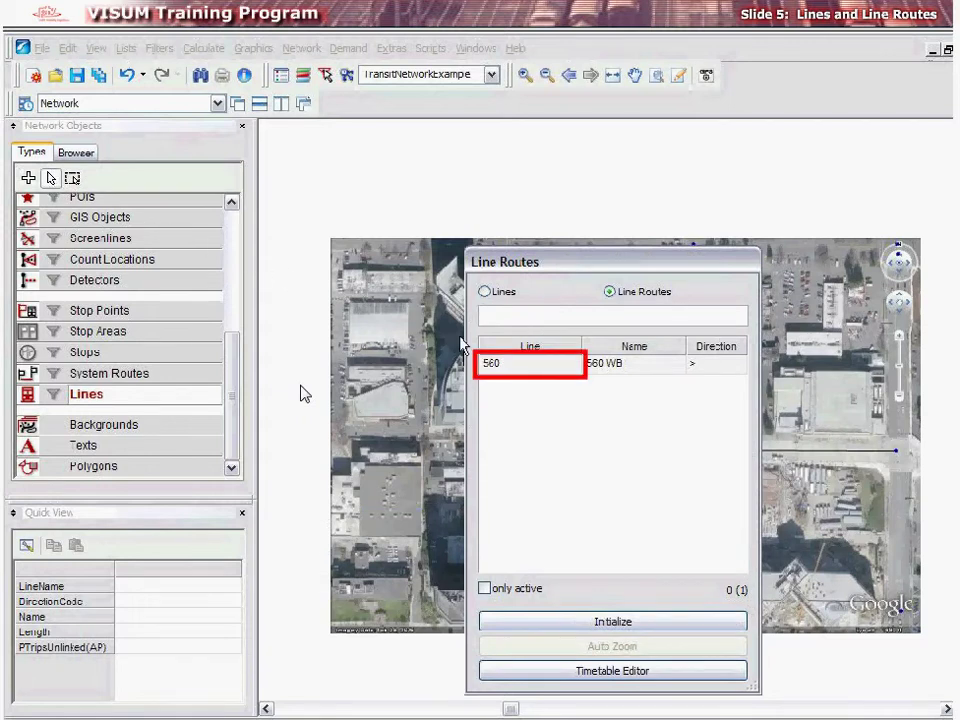
pyautogui.rightClick(536, 366)
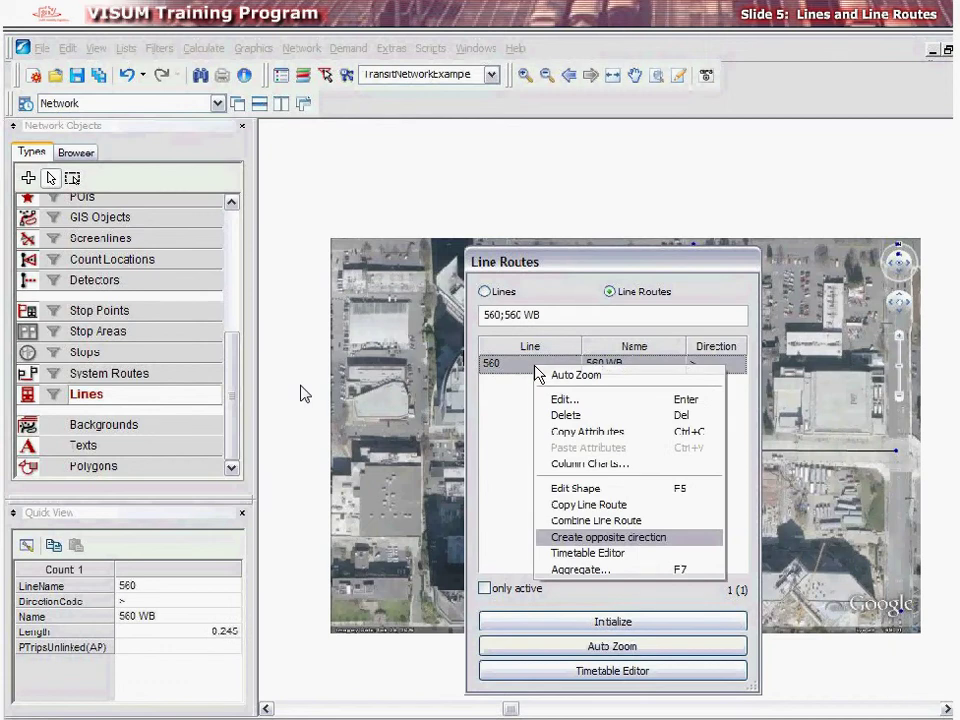
pyautogui.click(580, 539)
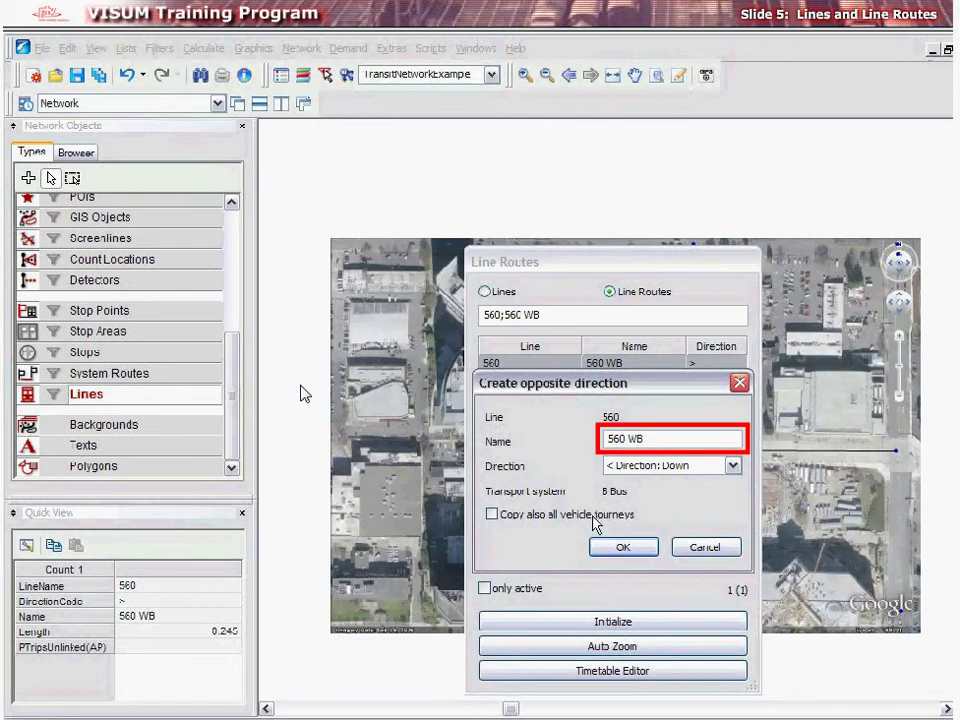
pyautogui.doubleClick(638, 440)
pyautogui.write('EB')
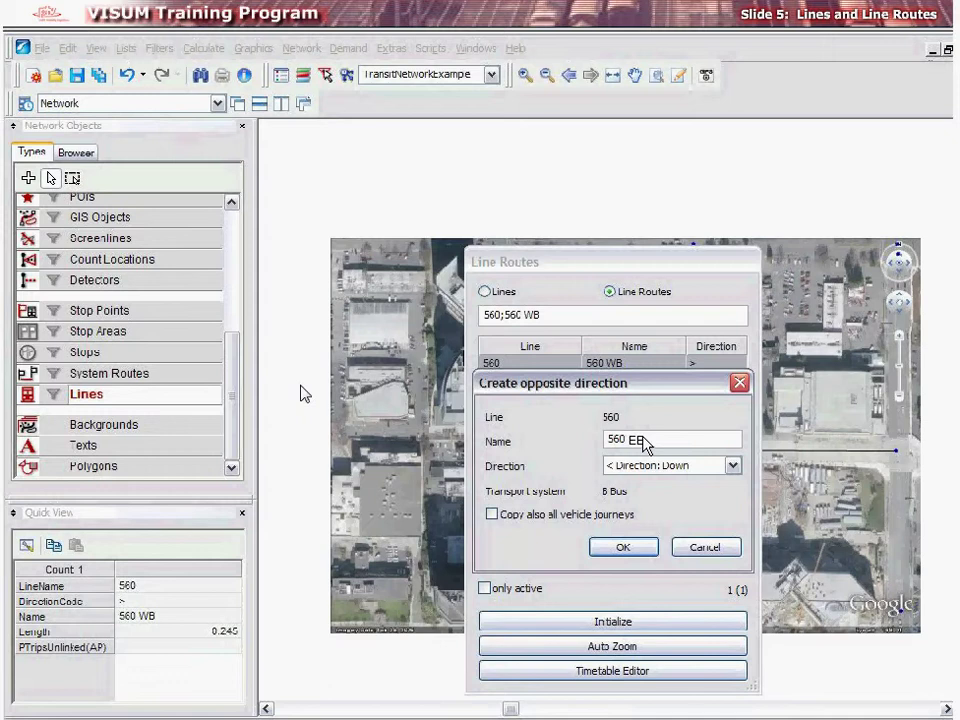
pyautogui.click(641, 550)
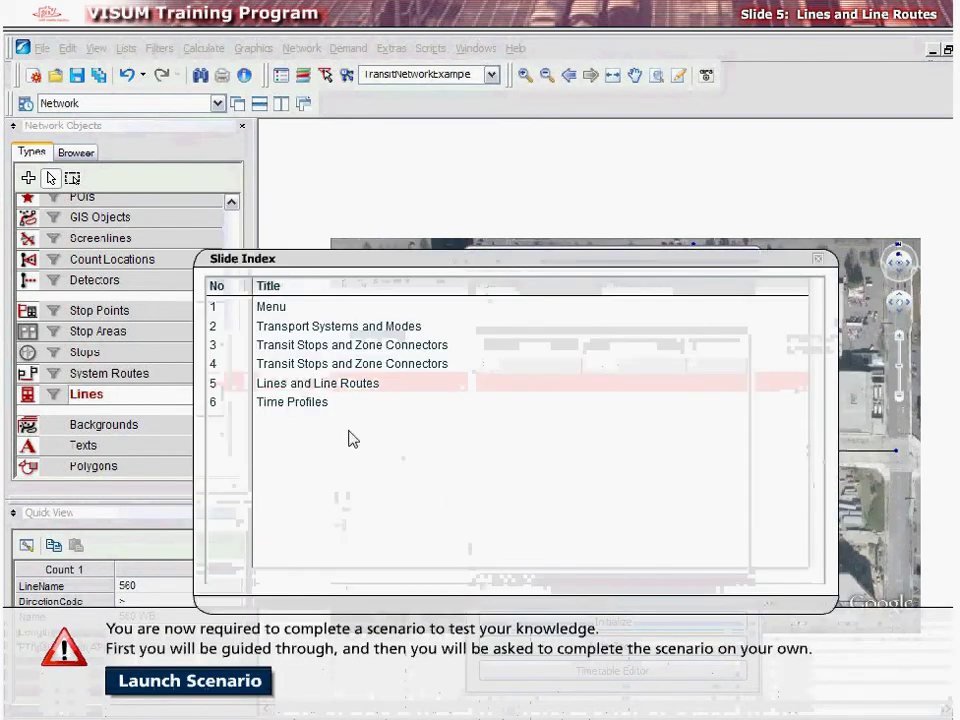
# Switch to the Time Profiles lesson and open the items and profiles of line route 560 EB for editing.
pyautogui.click(318, 404)
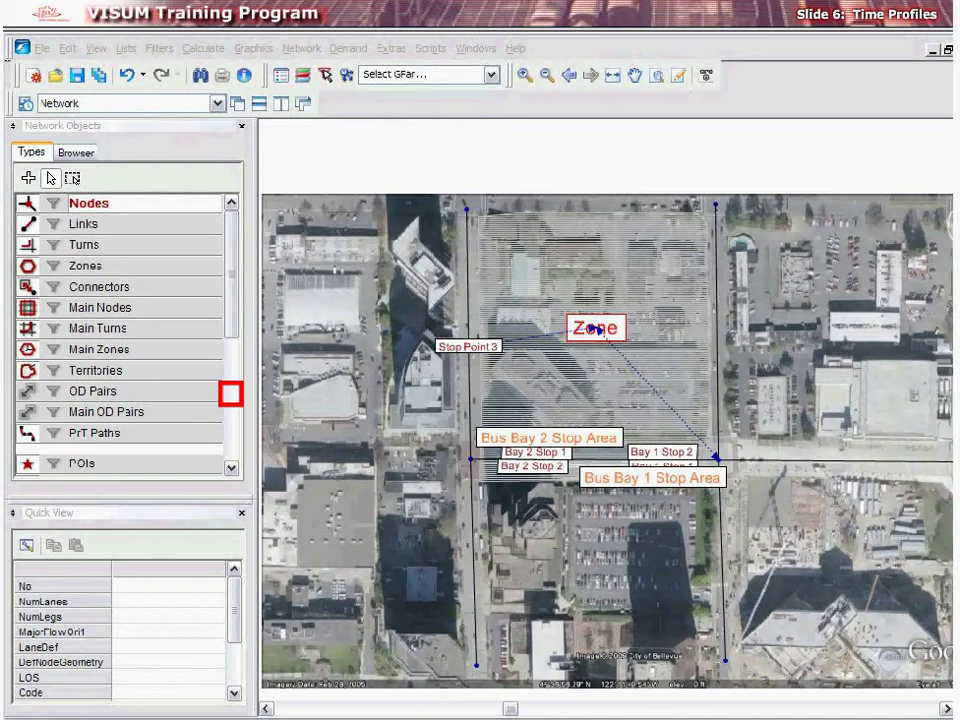
pyautogui.click(232, 398)
pyautogui.click(117, 400)
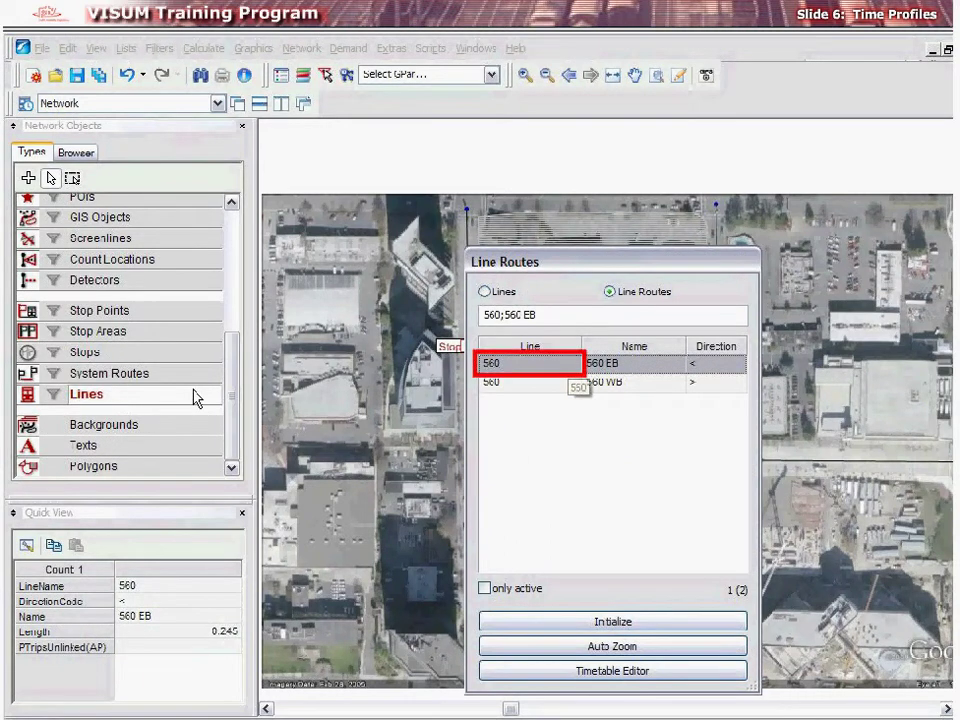
pyautogui.doubleClick(527, 366)
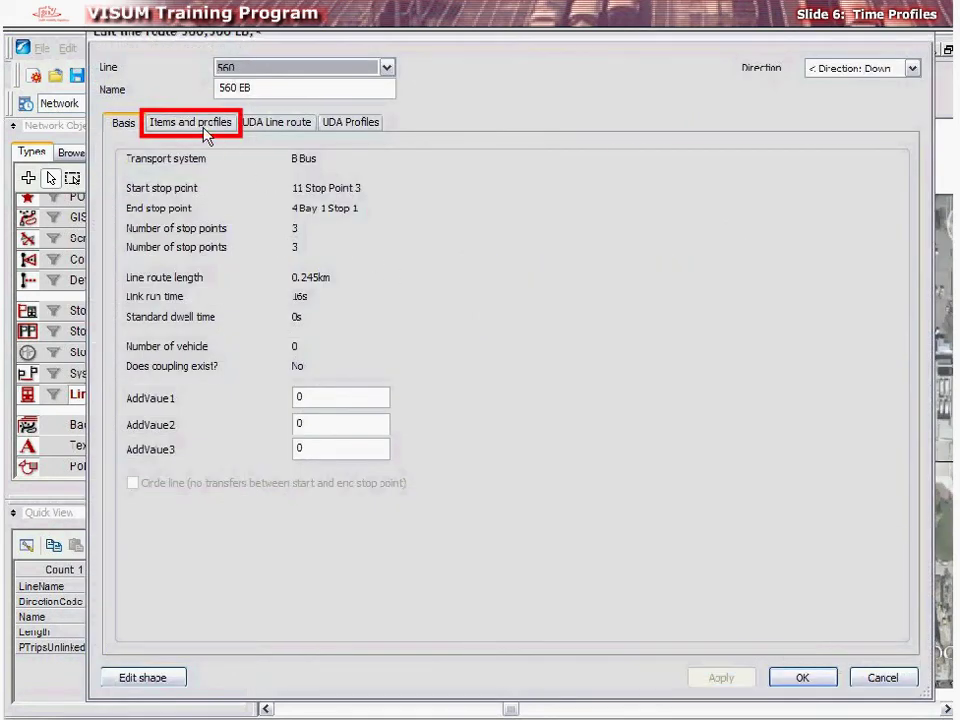
pyautogui.click(200, 125)
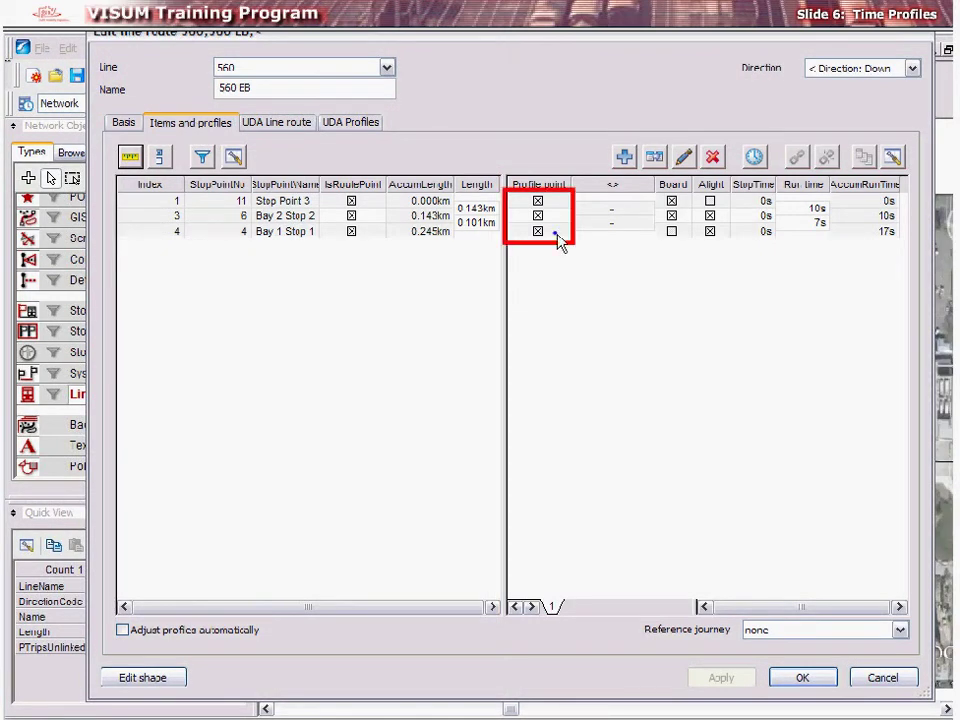
# Copy all time profile values of 560 EB and paste them into the Excel sheet starting at cell A1.
pyautogui.hotkey('ctrl', 'a')
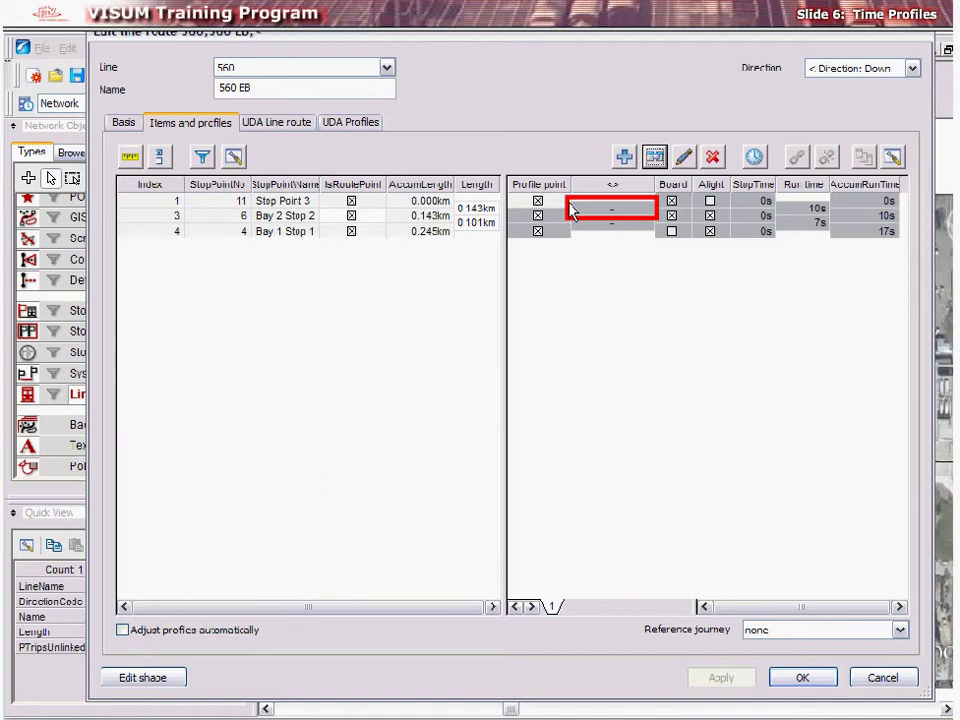
pyautogui.rightClick(622, 212)
pyautogui.click(626, 217)
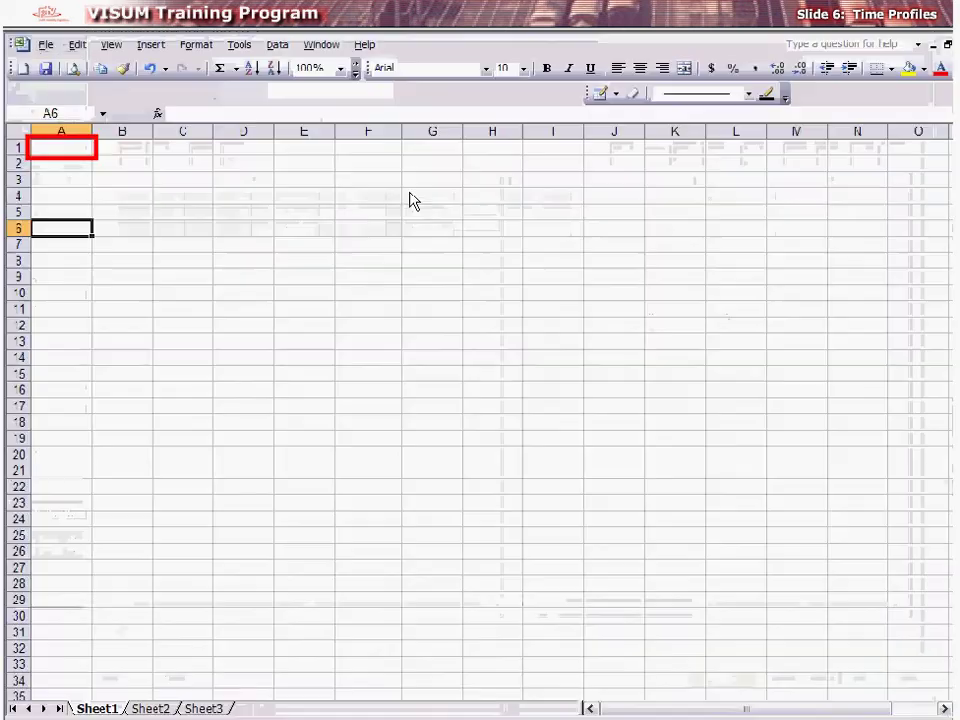
pyautogui.rightClick(57, 149)
pyautogui.click(100, 209)
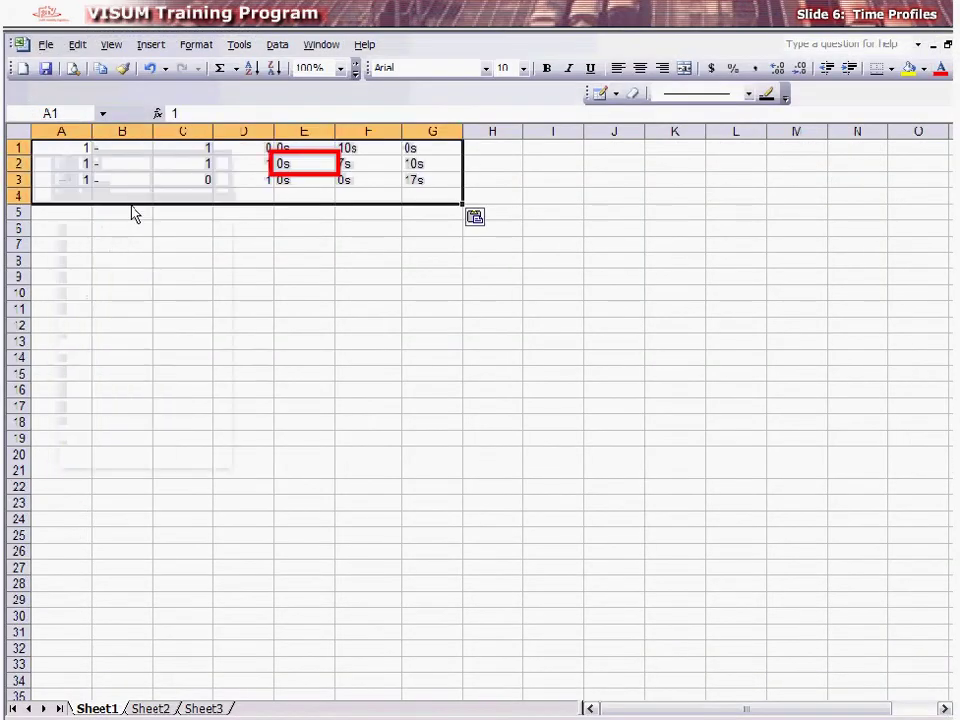
# Set the Bay 2 Stop 2 stop time in cell E2 to 10s and copy the edited table A1:G3.
pyautogui.click(306, 170)
pyautogui.hotkey('ctrl', 'shift', '8')
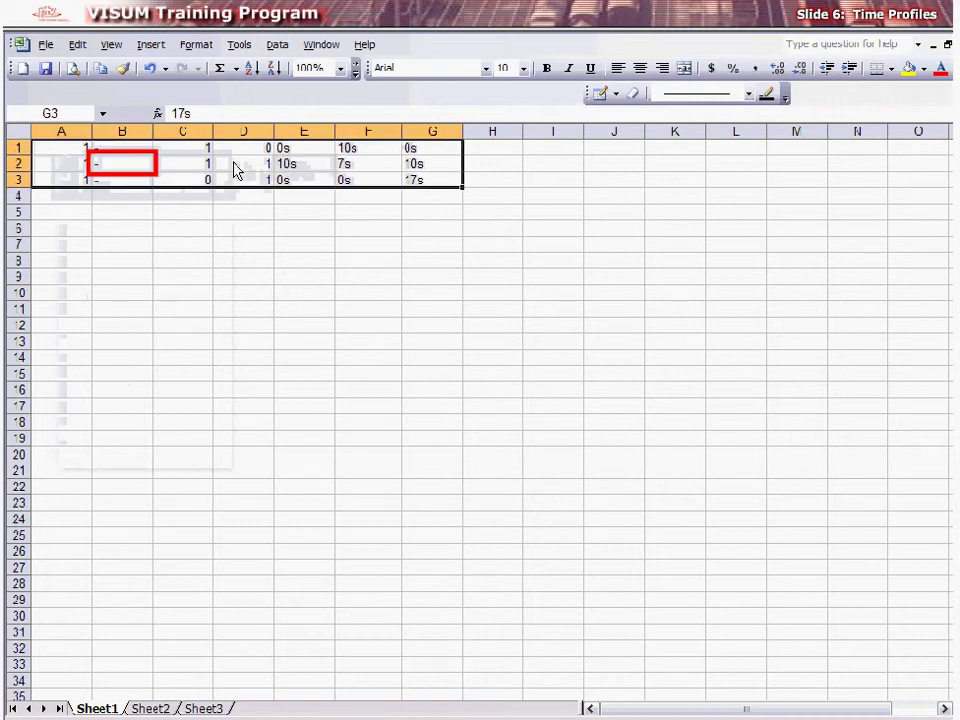
pyautogui.rightClick(150, 170)
pyautogui.click(202, 198)
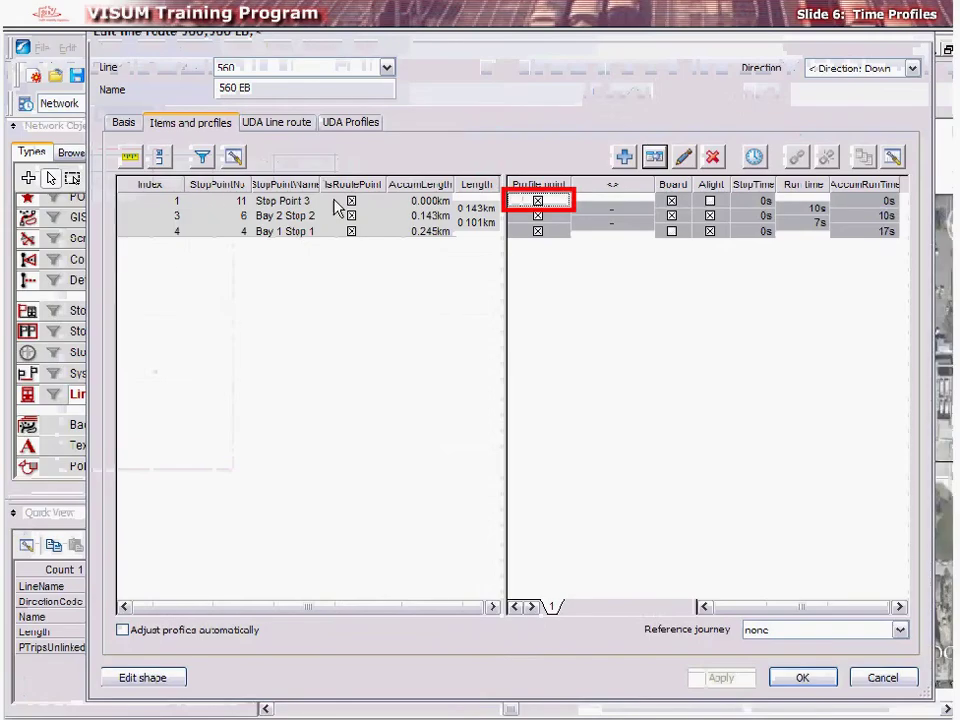
# Paste the edited Excel table into the time profile of line route 560 EB and save the route.
pyautogui.rightClick(515, 201)
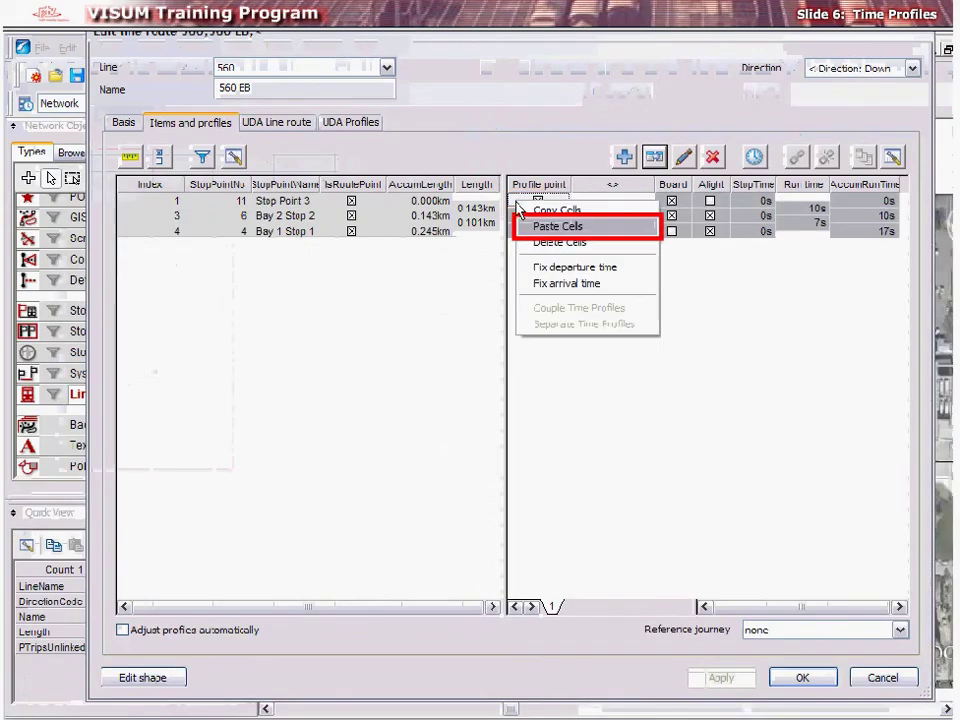
pyautogui.click(543, 223)
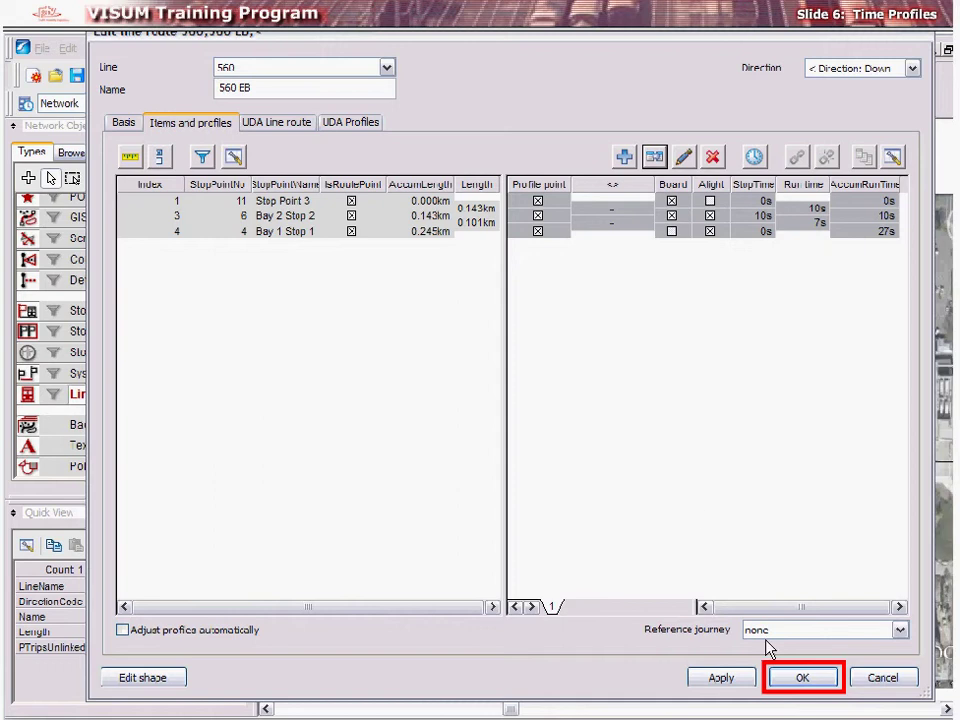
pyautogui.click(789, 680)
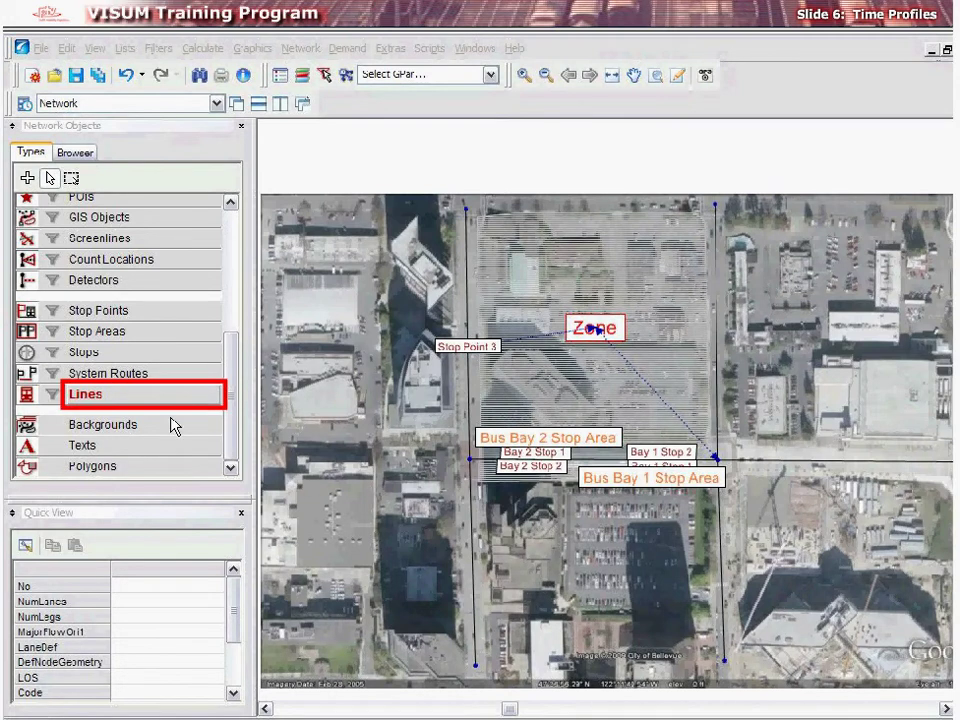
# Reopen line route 560 EB for editing and create an additional time profile named 2.
pyautogui.click(124, 402)
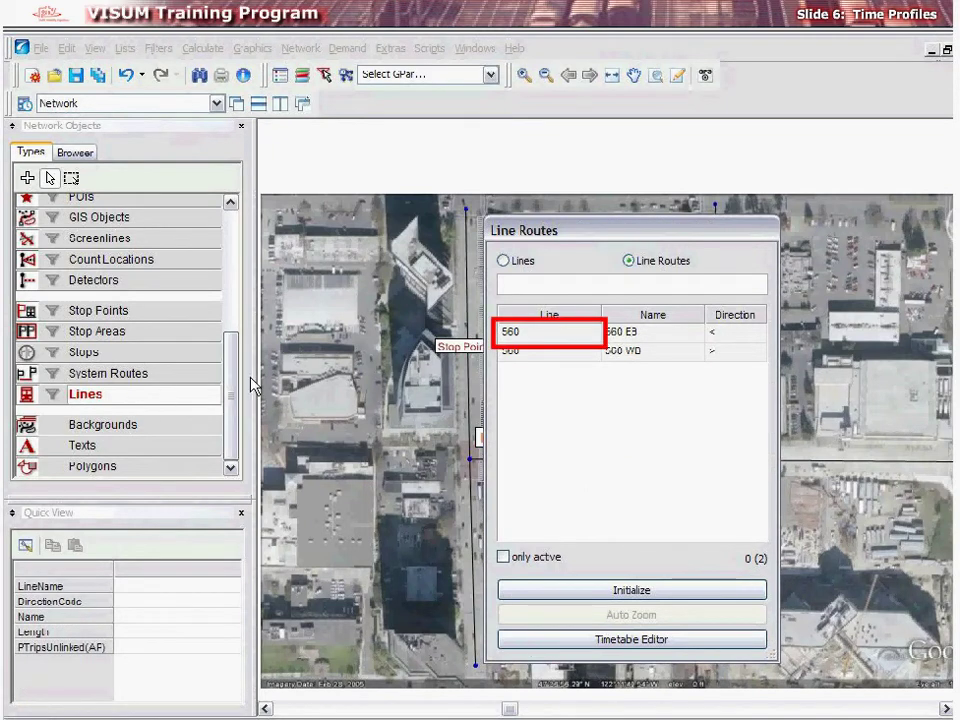
pyautogui.doubleClick(548, 333)
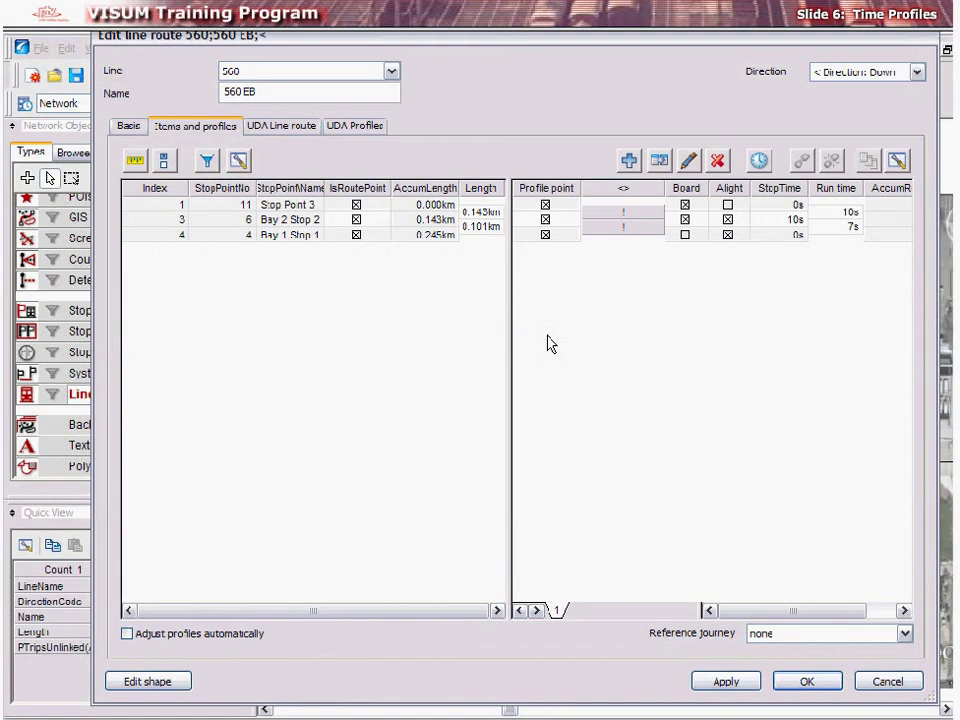
pyautogui.click(629, 162)
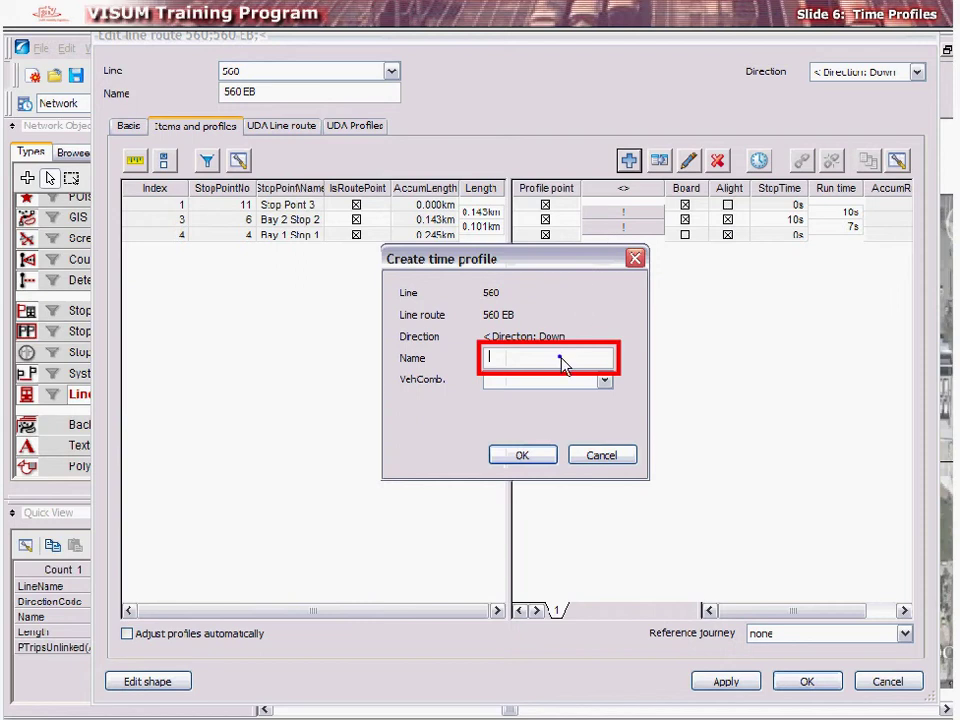
pyautogui.write('2')
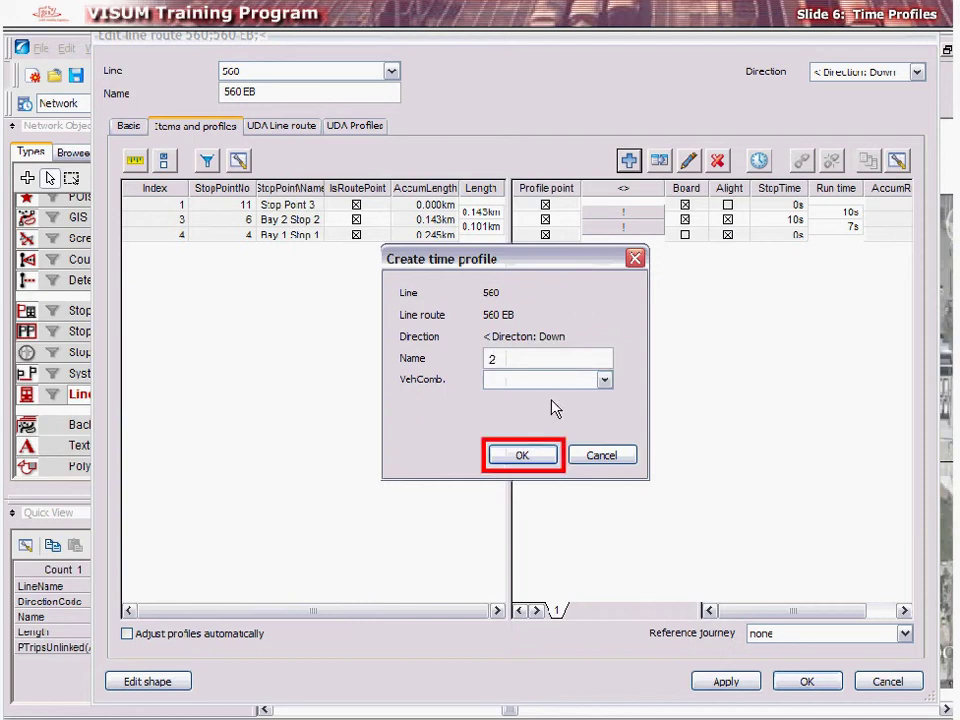
pyautogui.click(545, 456)
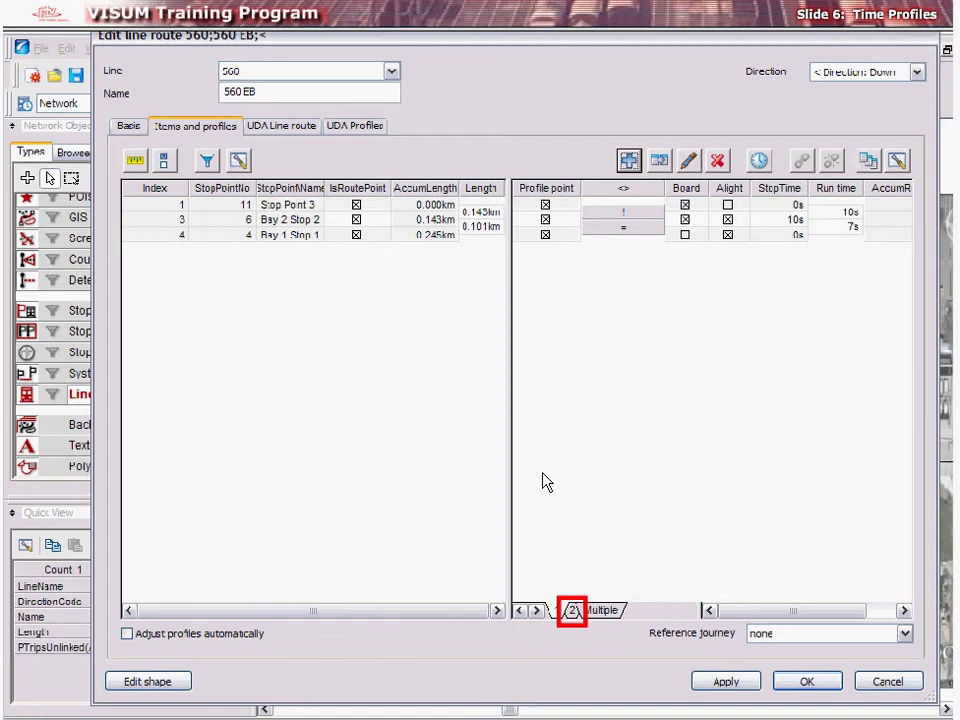
# Set the stop time of Bay 2 Stop 2 in time profile 2 to 10s.
pyautogui.click(571, 610)
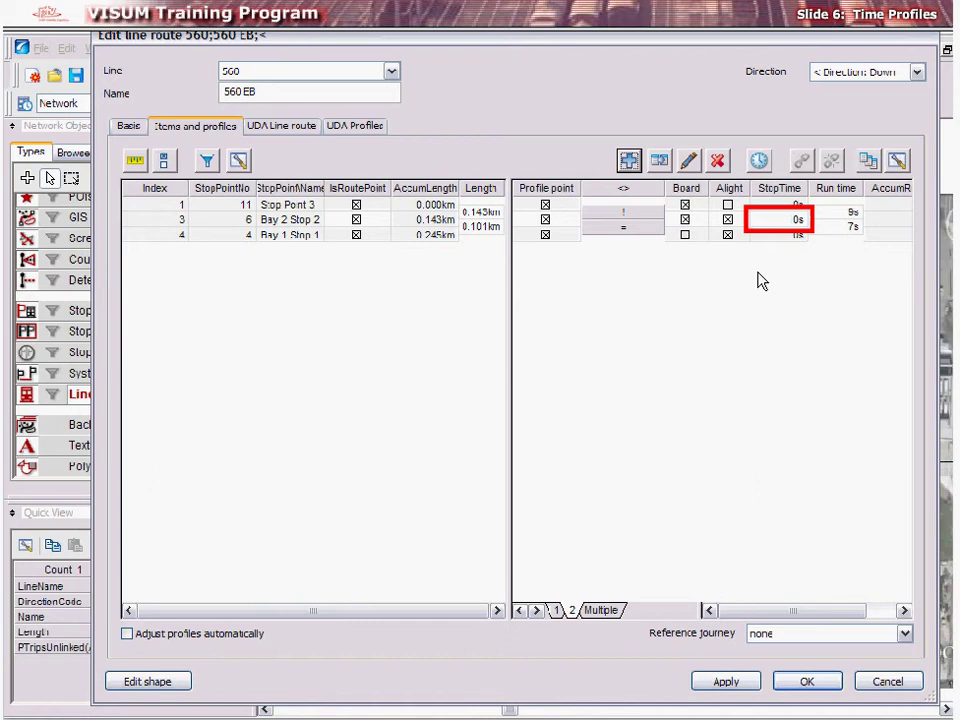
pyautogui.click(787, 222)
pyautogui.write('10')
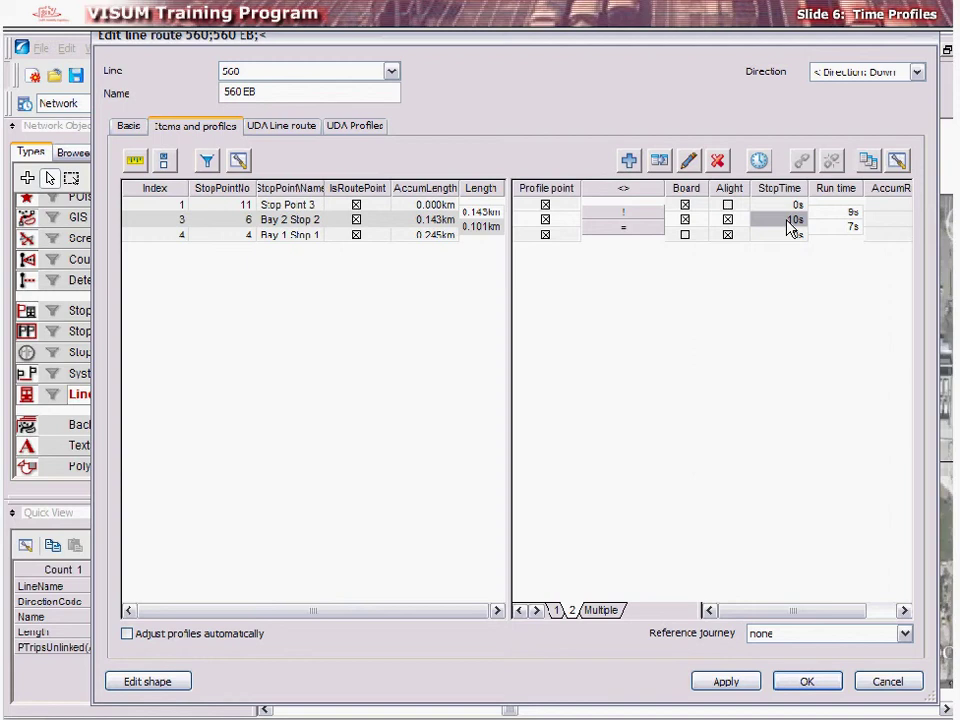
# Update time profile 2's run times from link attribute tCur-PrTSys(C), rounded to 1 second, and save the line route.
pyautogui.click(759, 162)
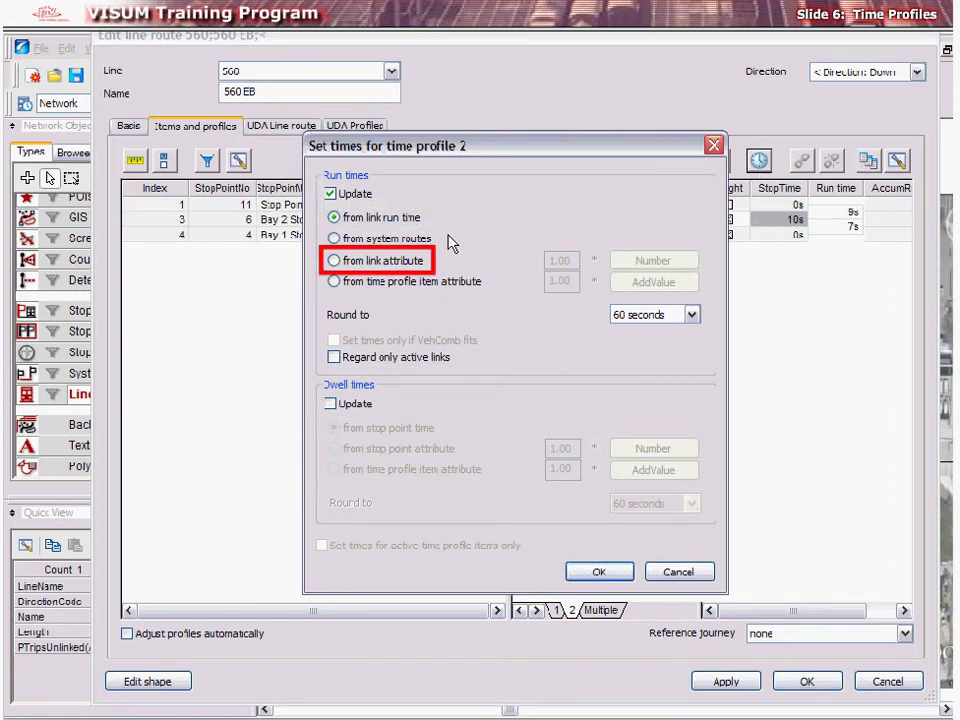
pyautogui.click(334, 261)
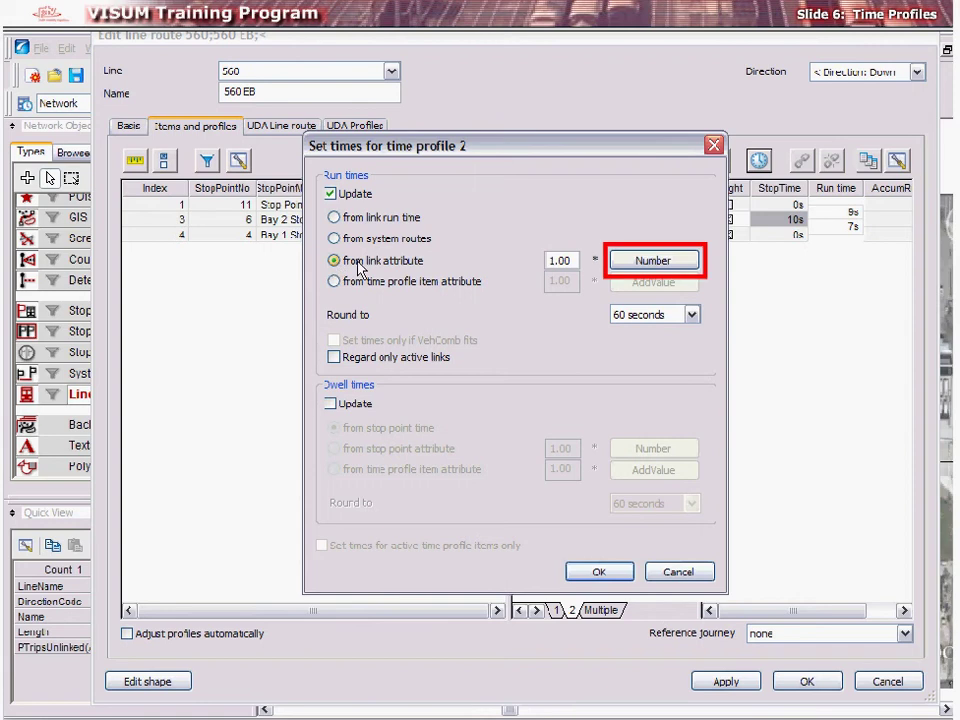
pyautogui.click(627, 262)
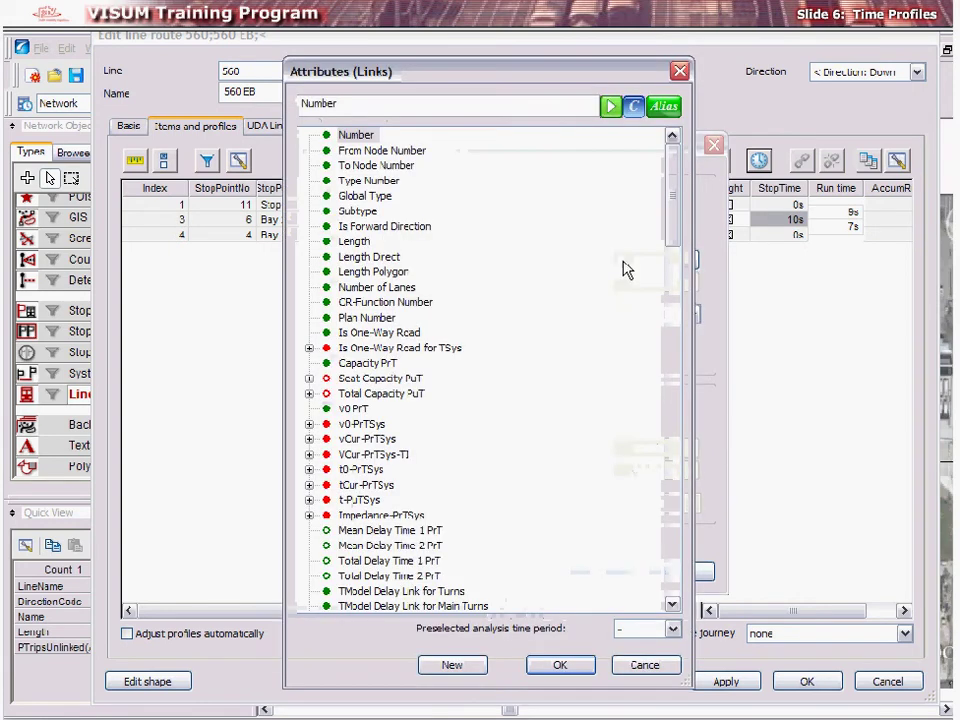
pyautogui.click(309, 486)
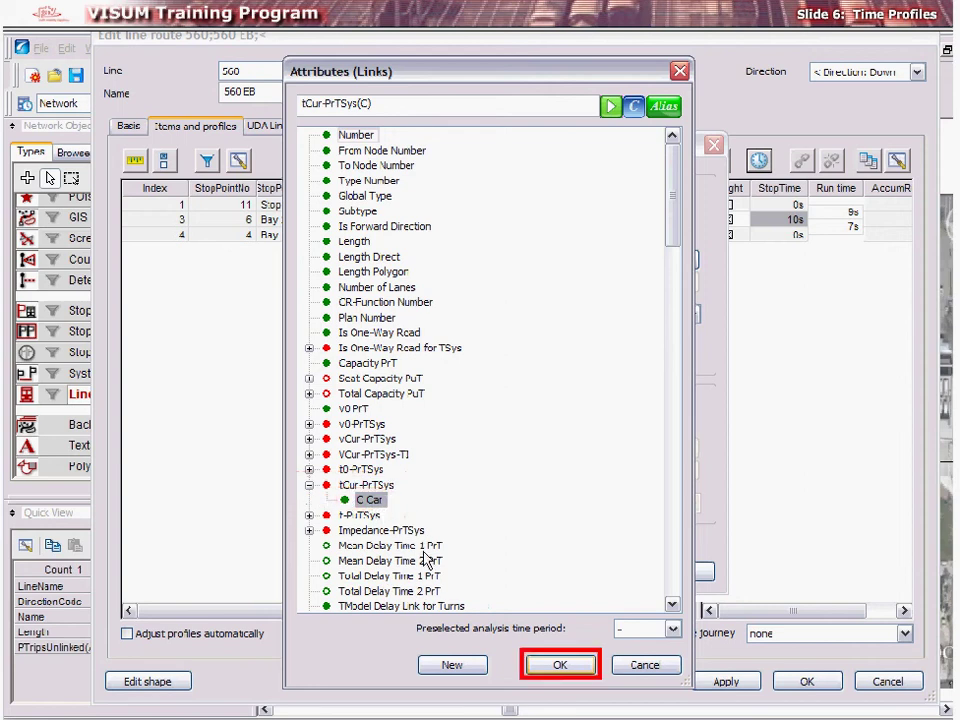
pyautogui.click(542, 669)
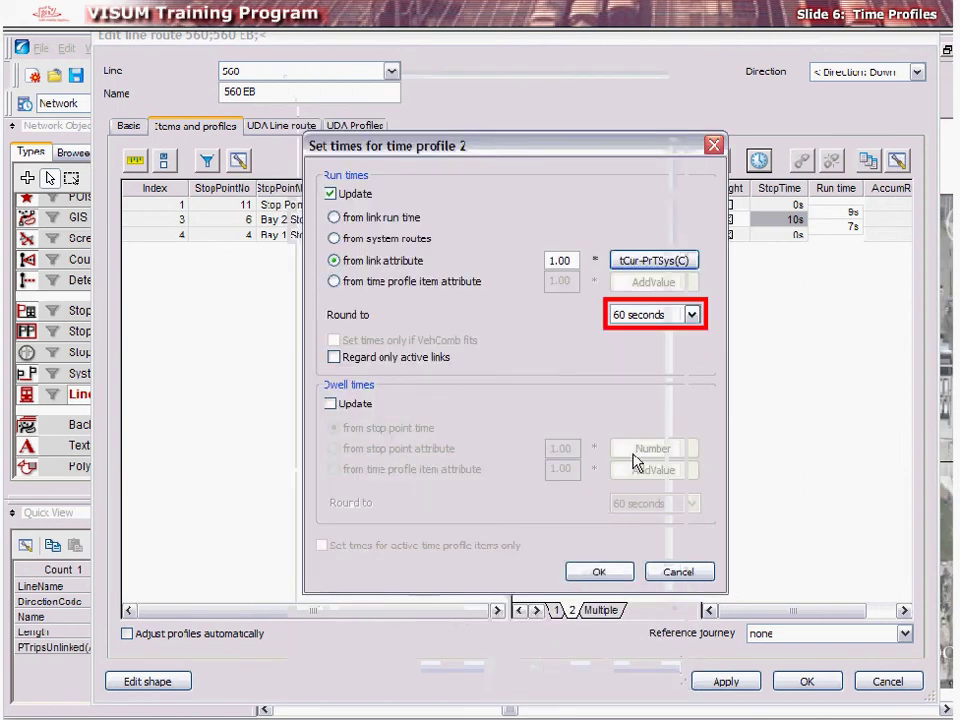
pyautogui.click(672, 314)
pyautogui.click(671, 330)
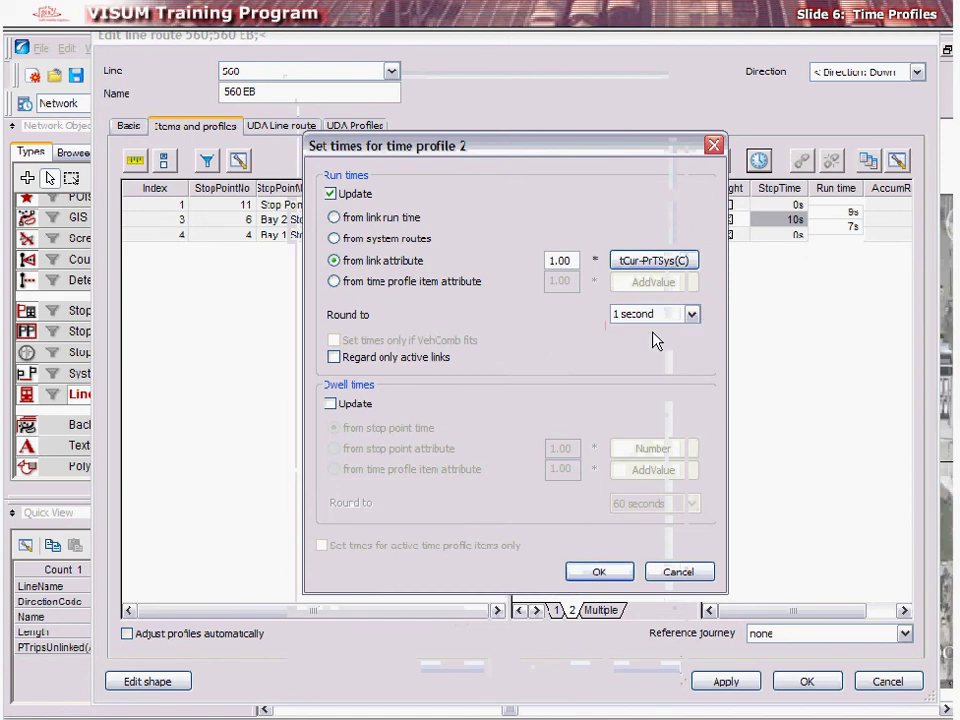
pyautogui.click(618, 575)
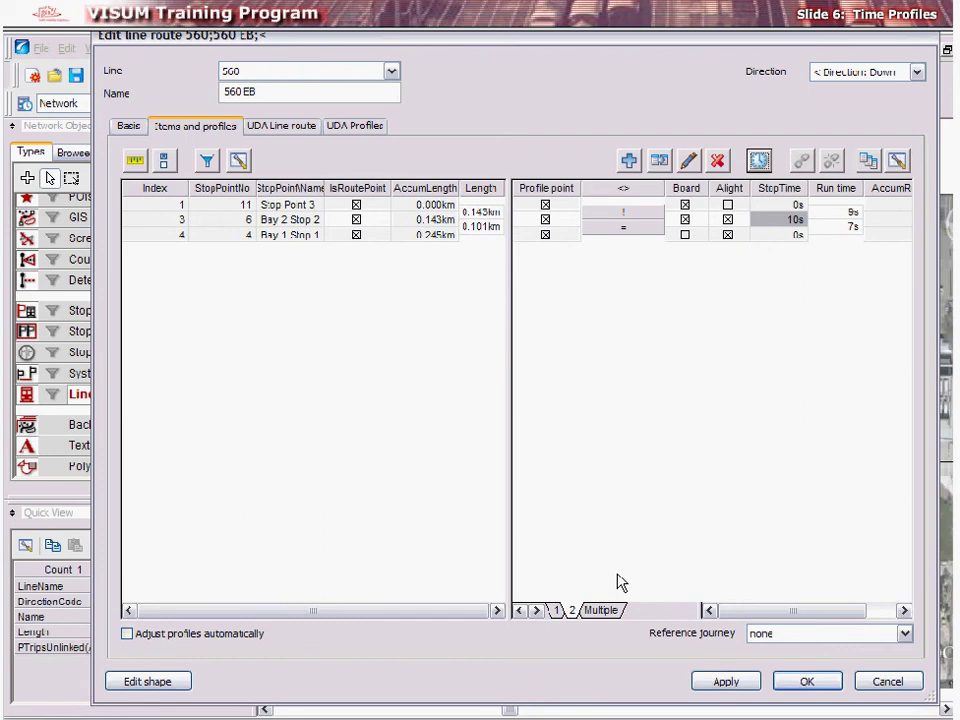
pyautogui.click(795, 686)
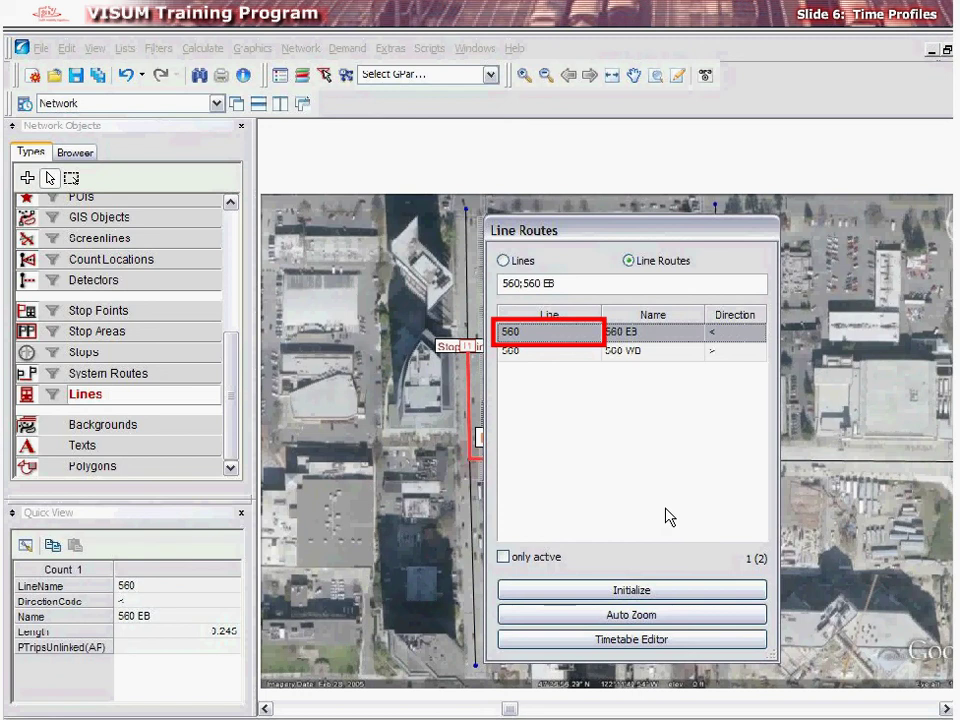
# Delete time profile 2 from line route 560 EB and save the route.
pyautogui.doubleClick(540, 335)
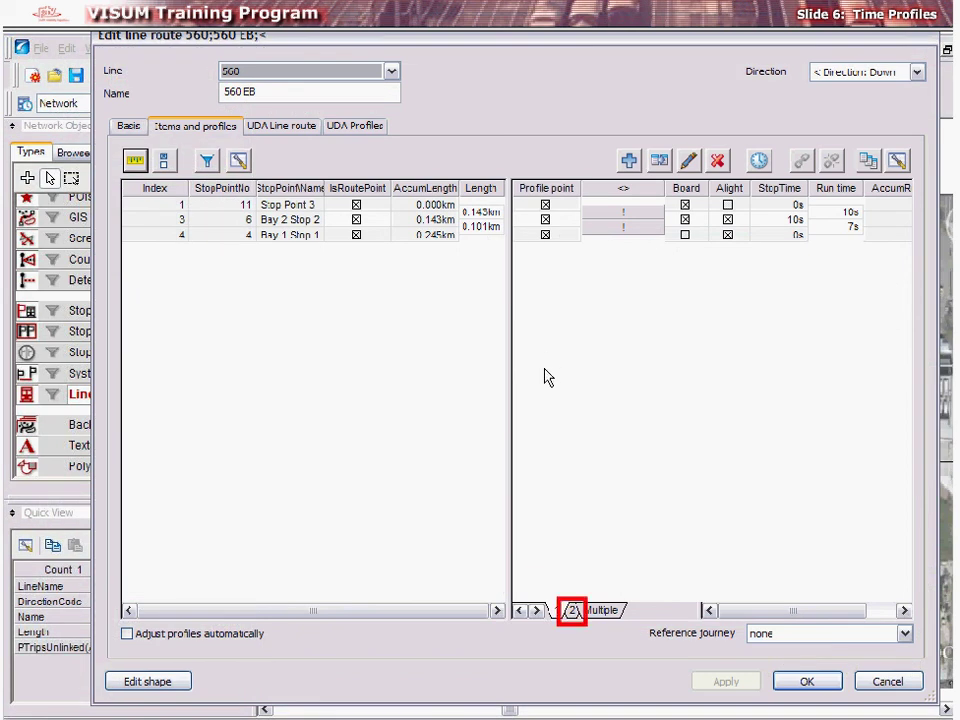
pyautogui.click(572, 611)
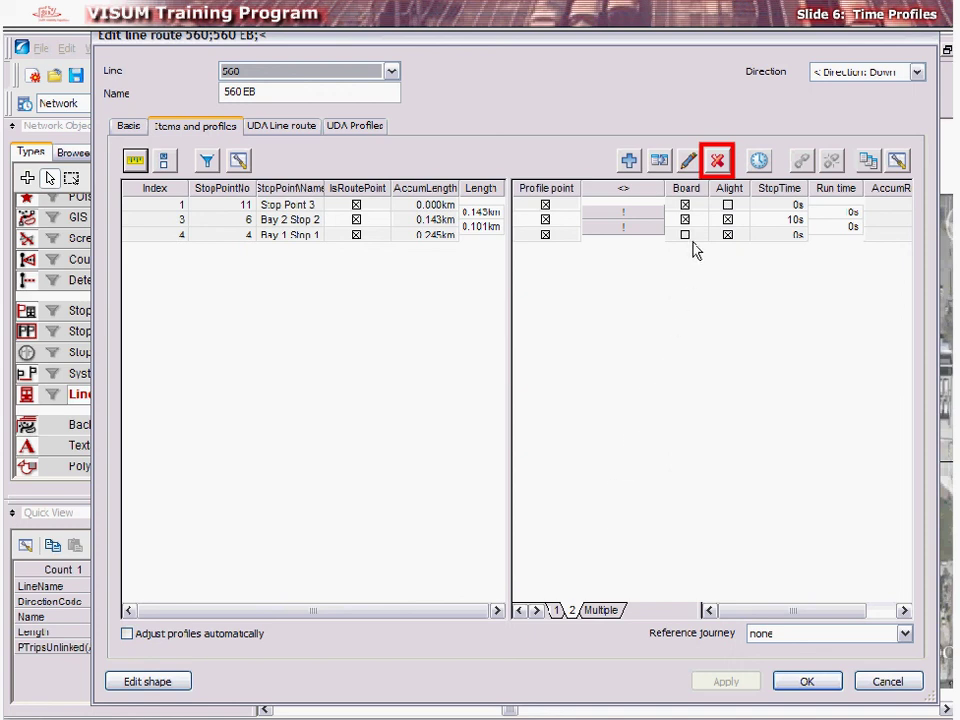
pyautogui.click(718, 162)
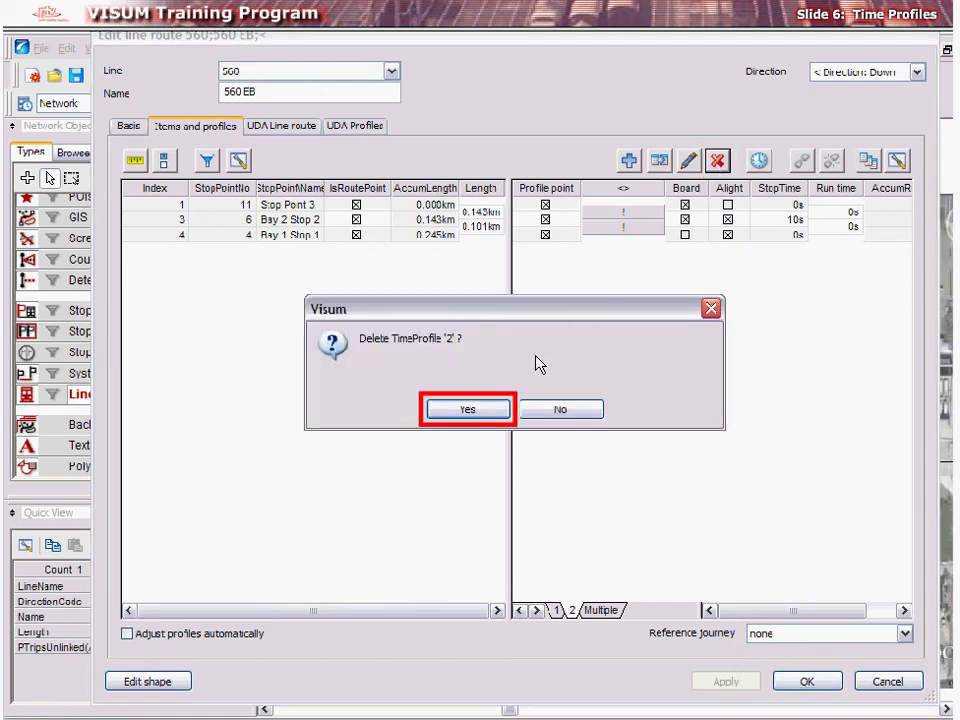
pyautogui.click(486, 408)
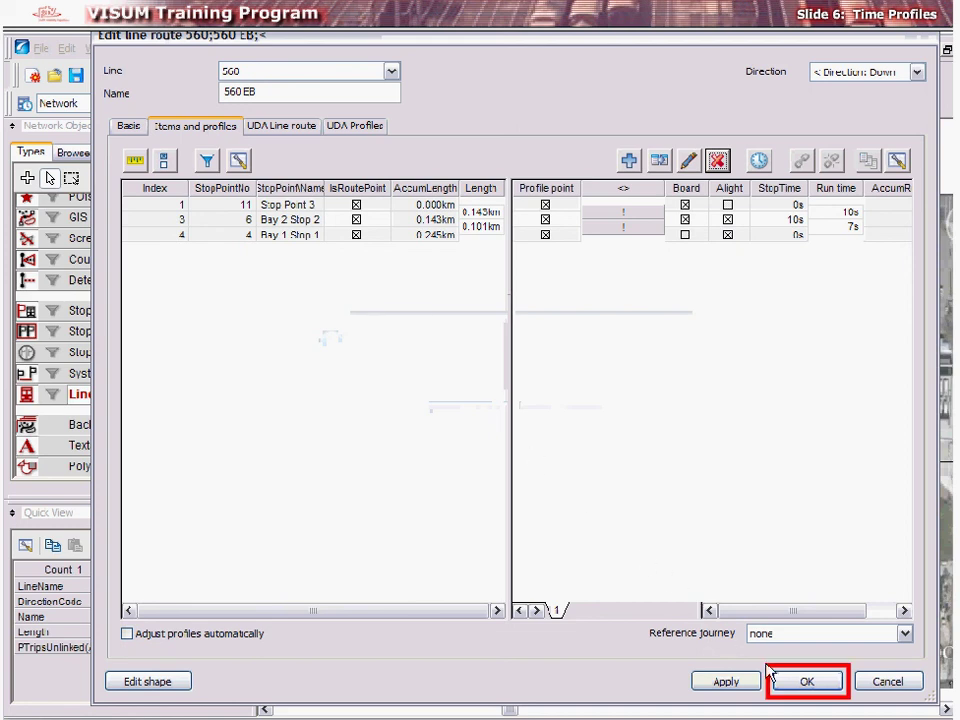
pyautogui.click(790, 686)
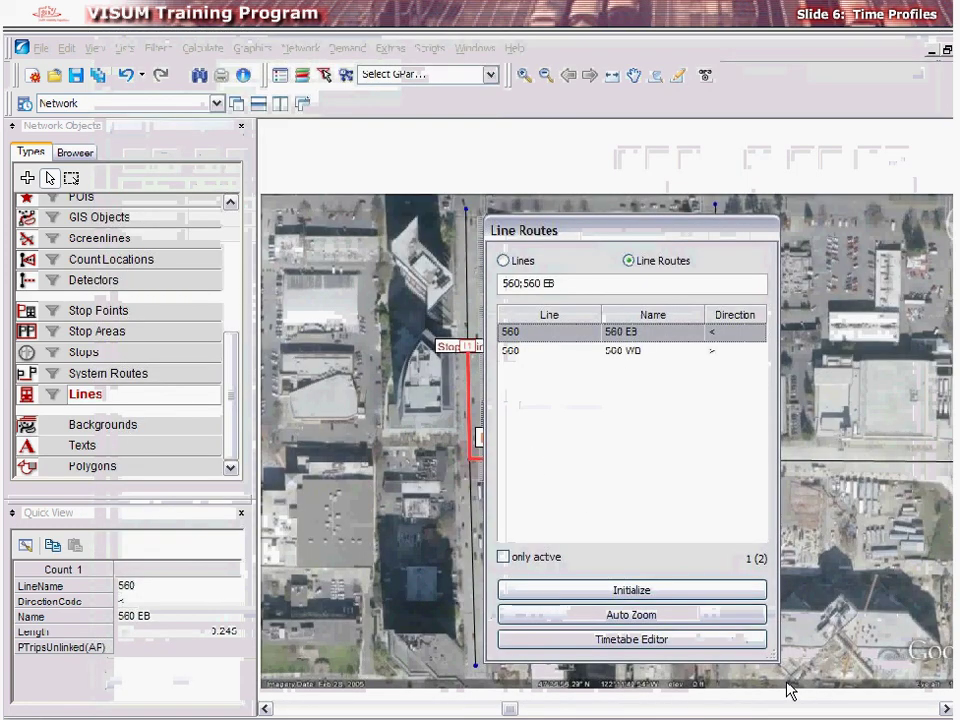